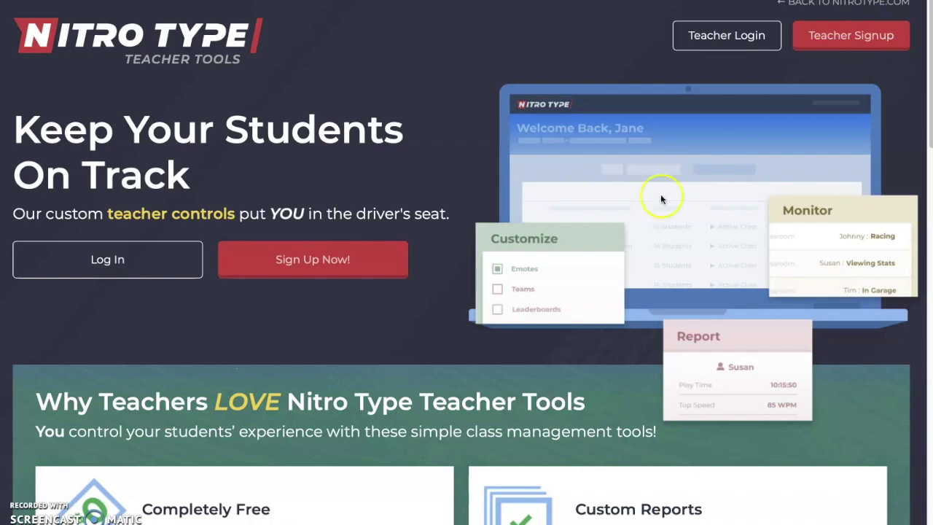
- Log in to Teacher Tools with the Google account to reach the Teacher Portal dashboard
{"action": "left_click", "coordinate": [88, 258]}
{"action": "left_click", "coordinate": [517, 358]}
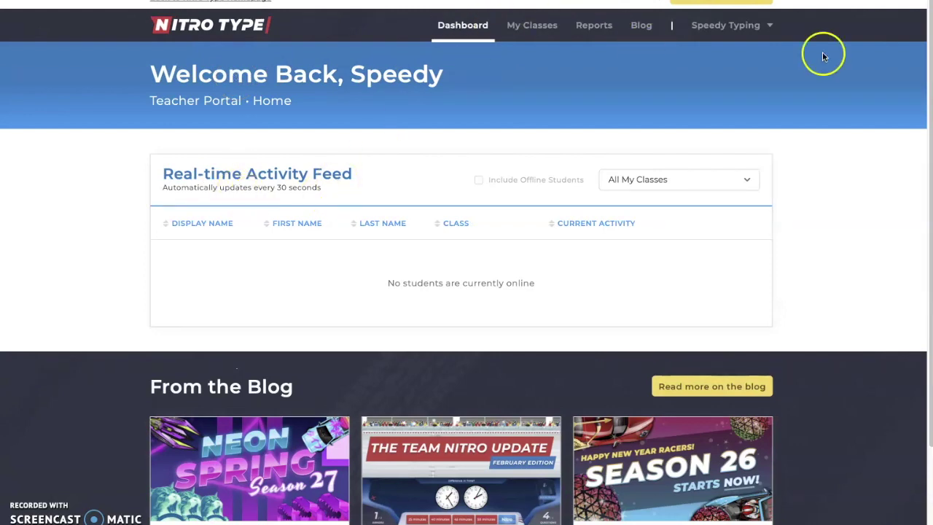
{"action": "scroll", "coordinate": [445, 108], "scroll_direction": "down", "scroll_amount": 3}
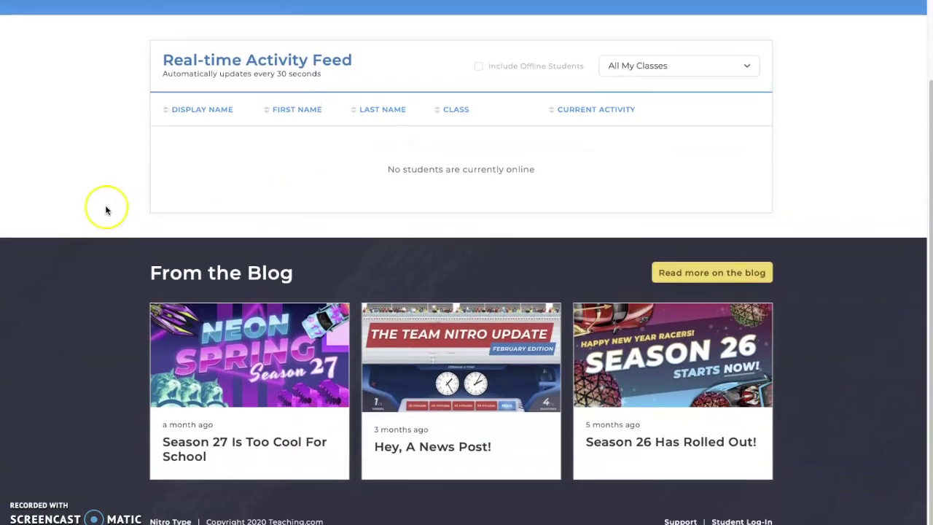
{"action": "scroll", "coordinate": [522, 374], "scroll_direction": "up", "scroll_amount": 3}
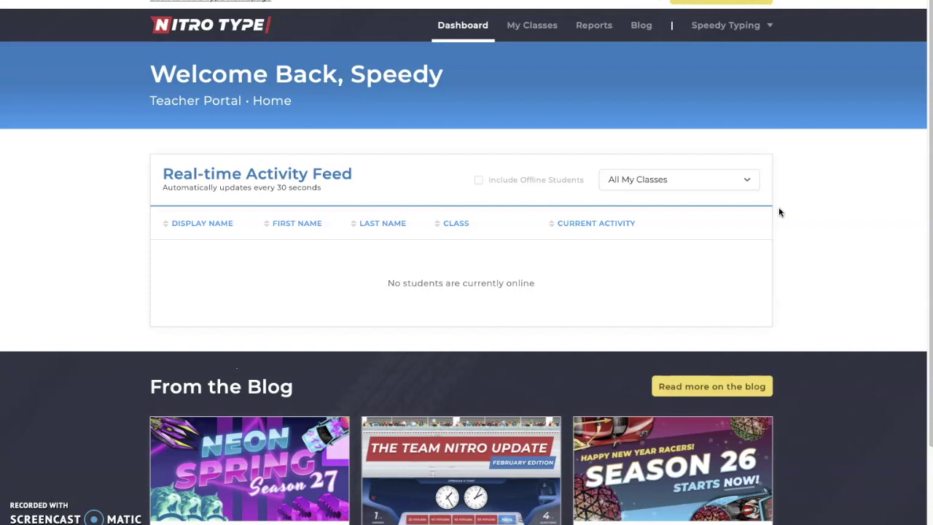
- Go to My Classes and view the Create A New Class form without adding a class
{"action": "left_click", "coordinate": [537, 27]}
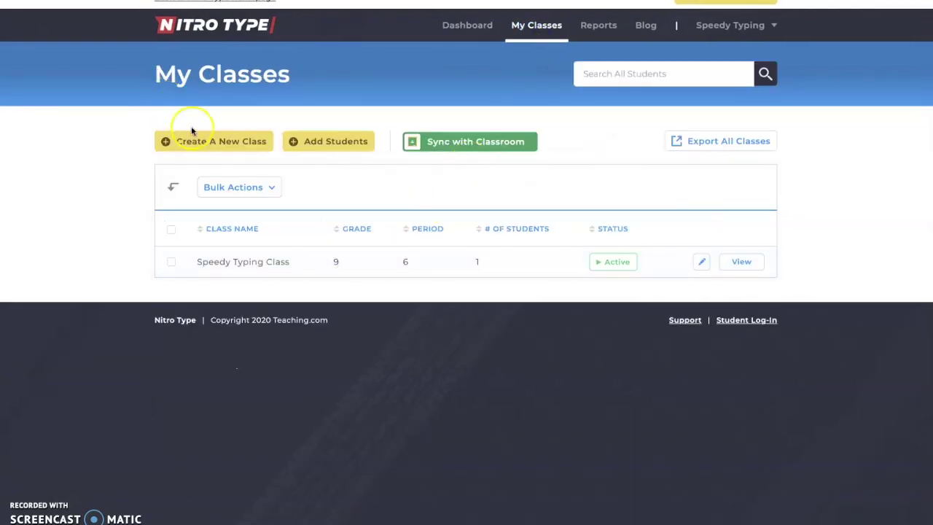
{"action": "left_click", "coordinate": [202, 143]}
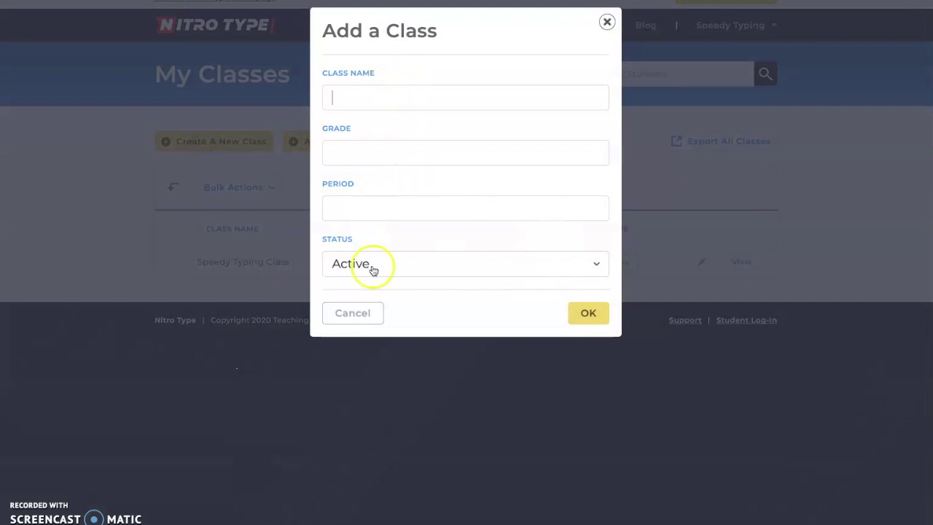
{"action": "left_click", "coordinate": [606, 21]}
- Copy the Speedy Typing Class self-join link and load it in a new tab to check the join page
{"action": "left_click", "coordinate": [316, 137]}
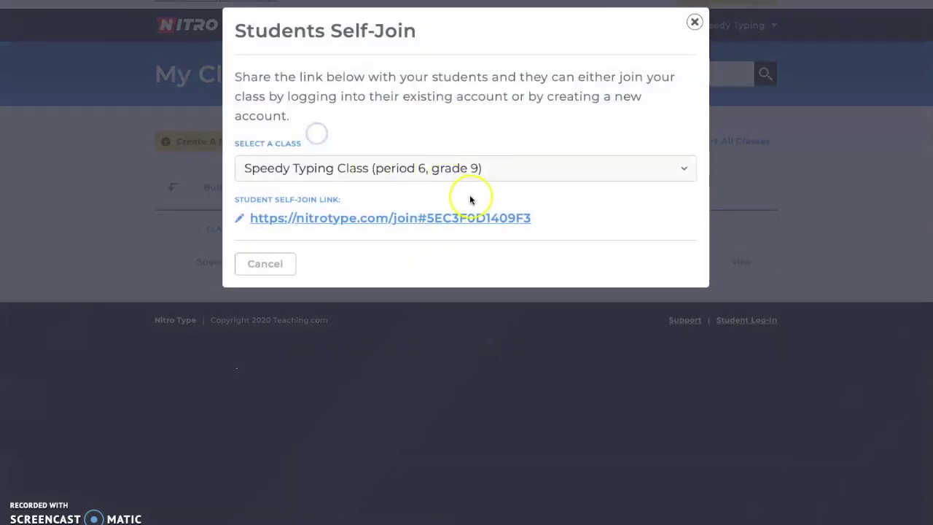
{"action": "left_click_drag", "start_coordinate": [544, 220], "coordinate": [380, 201]}
{"action": "left_click_drag", "start_coordinate": [250, 217], "coordinate": [529, 216]}
{"action": "key", "text": "super+c"}
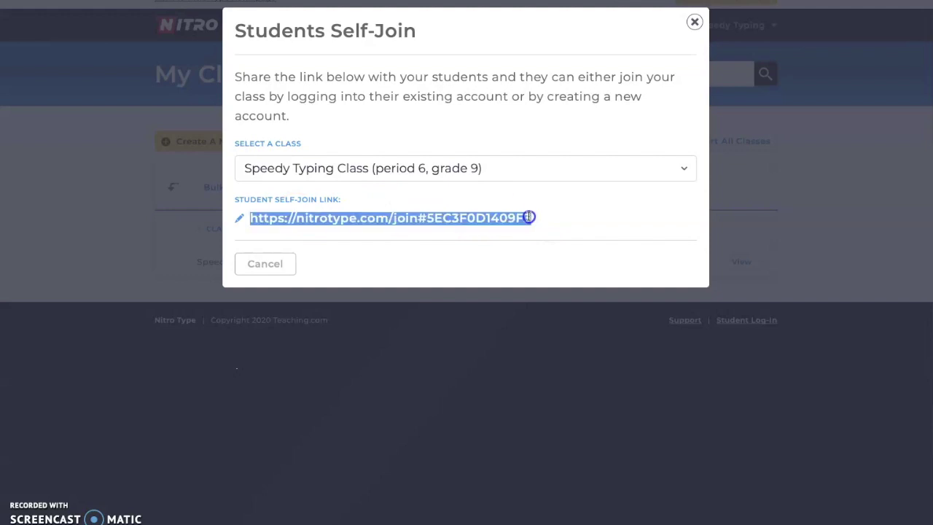
{"action": "key", "text": "super+t"}
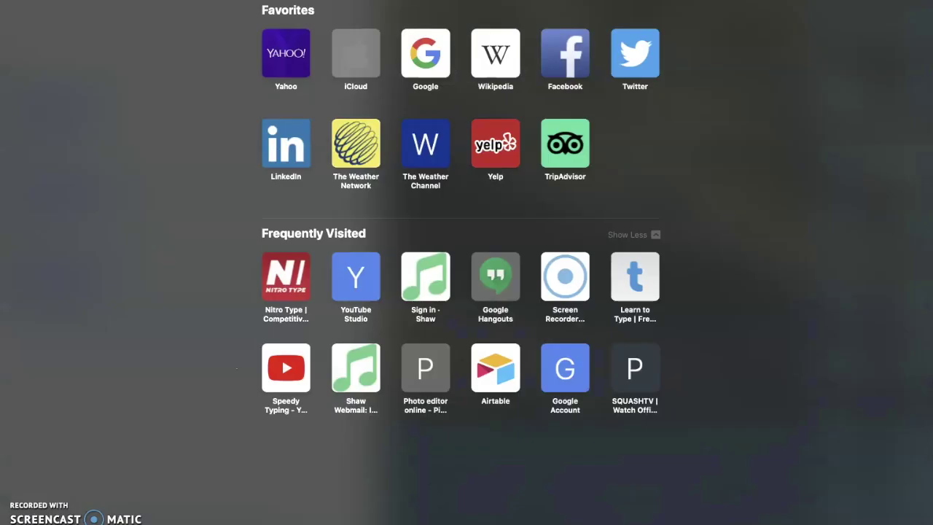
{"action": "key", "text": "super+v"}
{"action": "key", "text": "Return"}
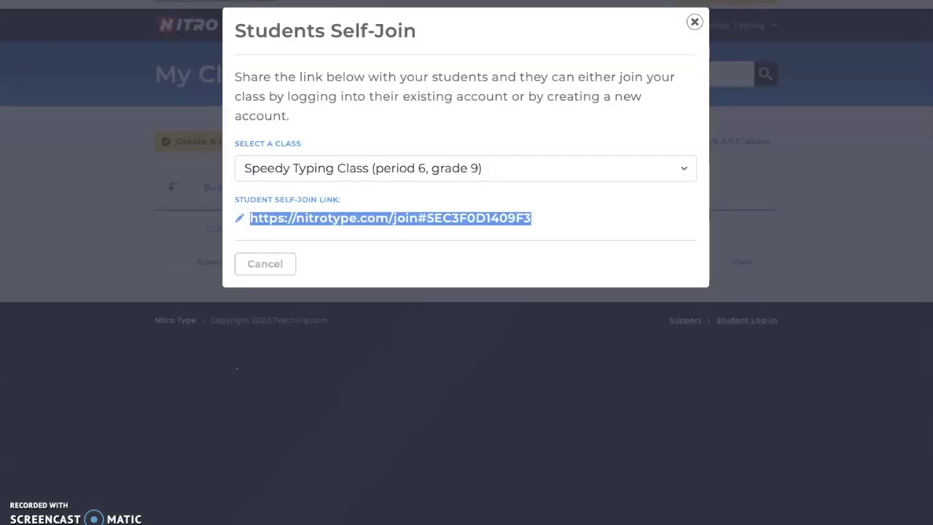
{"action": "left_click", "coordinate": [694, 22]}
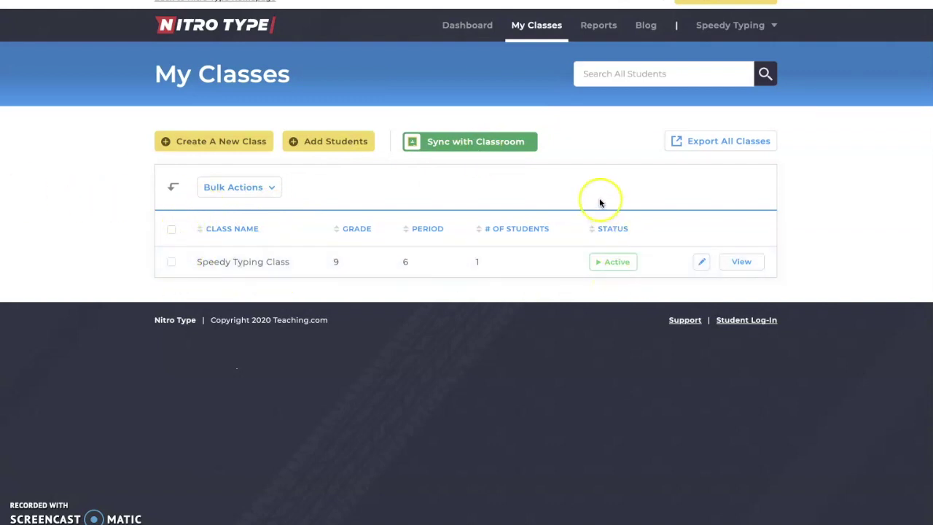
- Use Bulk Actions > Edit Class Settings to set Speedy Typing Class status to Paused and save
{"action": "left_click", "coordinate": [171, 261]}
{"action": "left_click", "coordinate": [260, 182]}
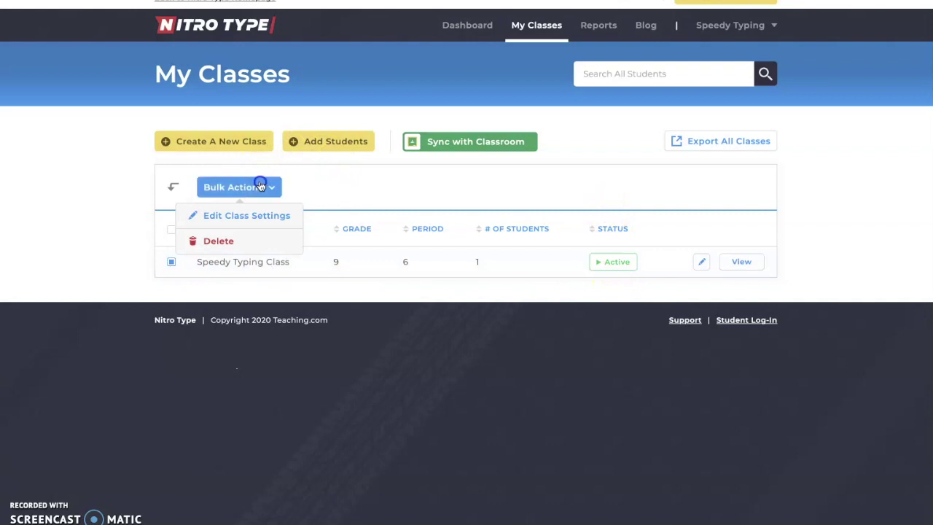
{"action": "left_click", "coordinate": [254, 209]}
{"action": "scroll", "coordinate": [373, 245], "scroll_direction": "down", "scroll_amount": 3}
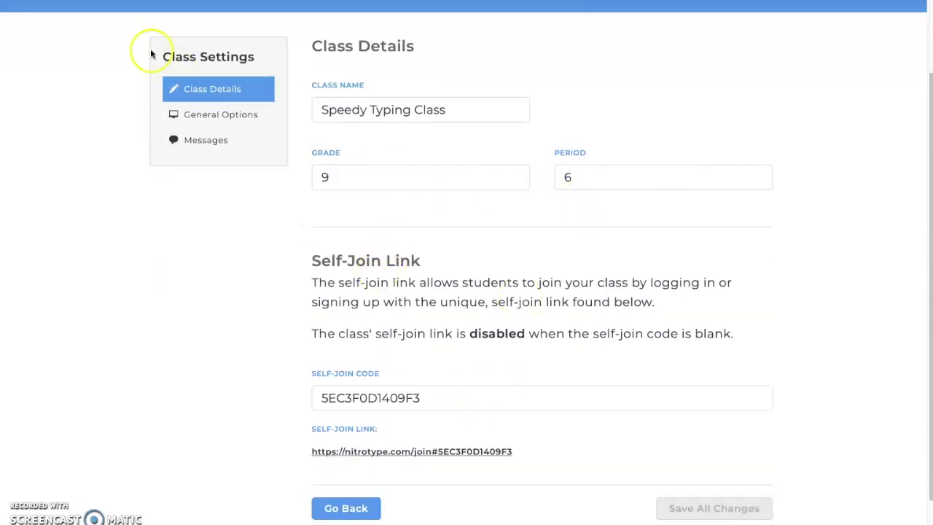
{"action": "left_click", "coordinate": [206, 114]}
{"action": "left_click", "coordinate": [377, 216]}
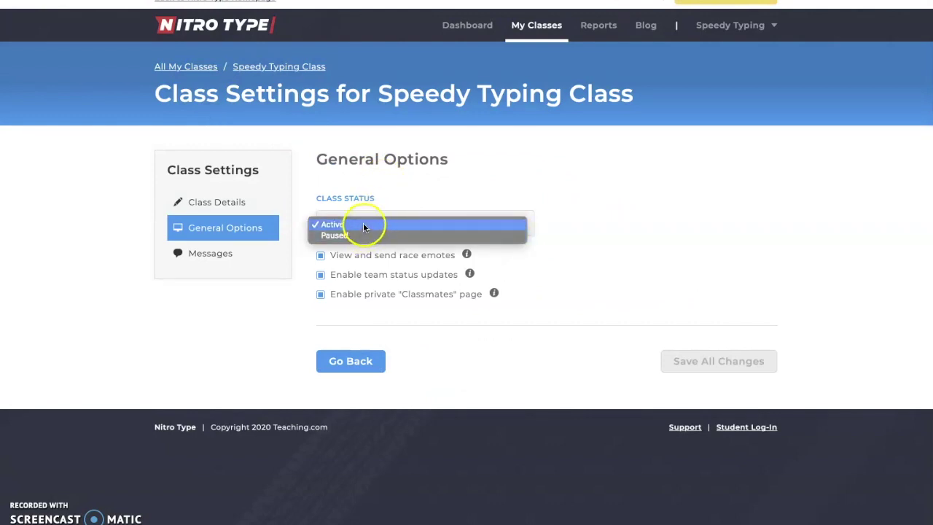
{"action": "left_click", "coordinate": [645, 267]}
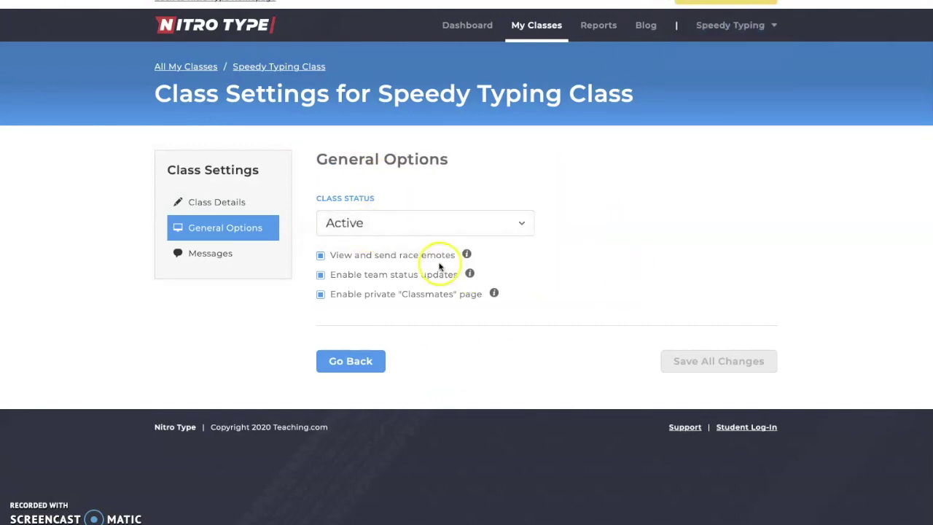
{"action": "left_click", "coordinate": [400, 223]}
{"action": "left_click", "coordinate": [388, 235]}
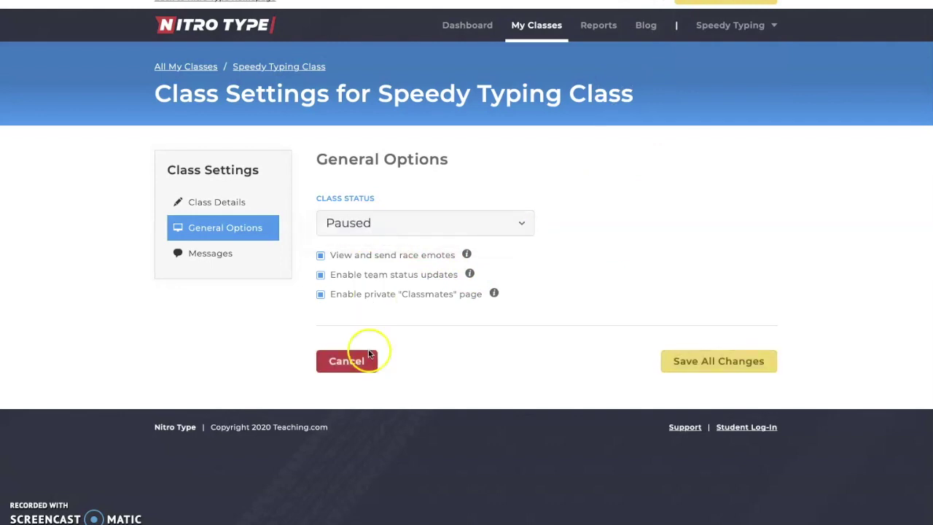
{"action": "left_click", "coordinate": [733, 359]}
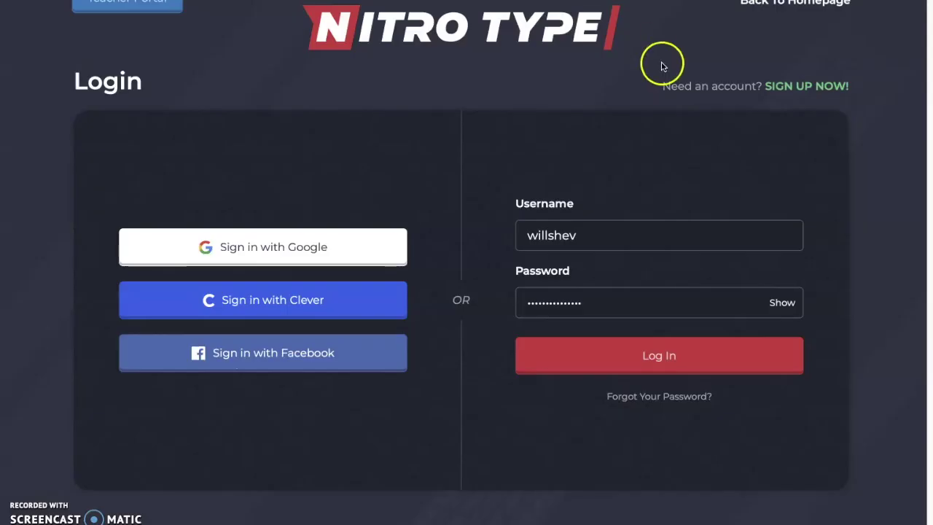
- Attempt the student login, read the paused-class error, and return to the class settings tab
{"action": "left_click", "coordinate": [632, 350]}
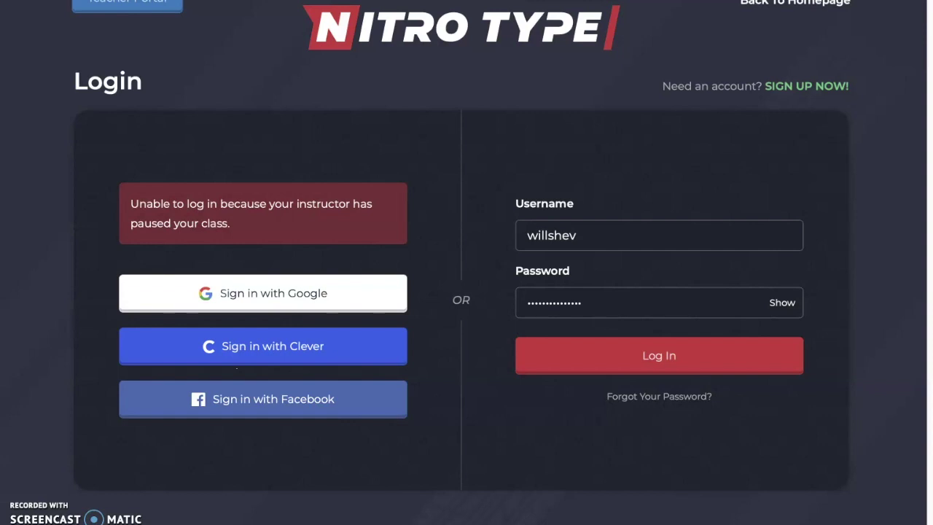
{"action": "left_click", "coordinate": [620, 77]}
{"action": "left_click", "coordinate": [639, 14]}
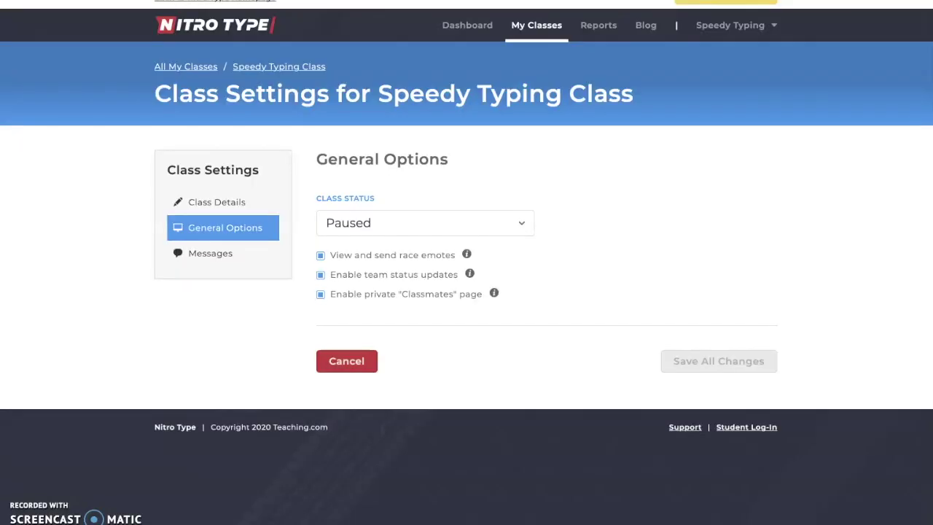
- Change Speedy Typing Class's Class Status in General Options from Paused to Active
{"action": "left_click", "coordinate": [433, 226]}
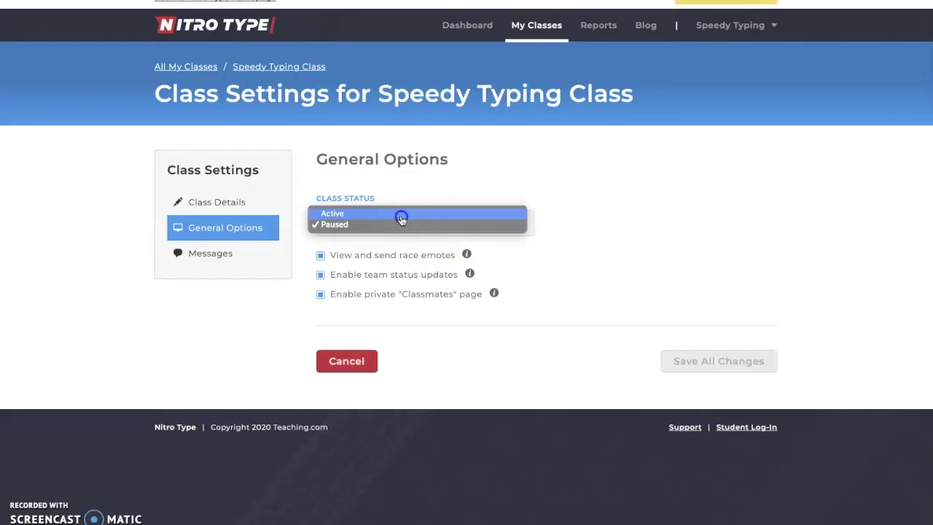
{"action": "left_click", "coordinate": [400, 212]}
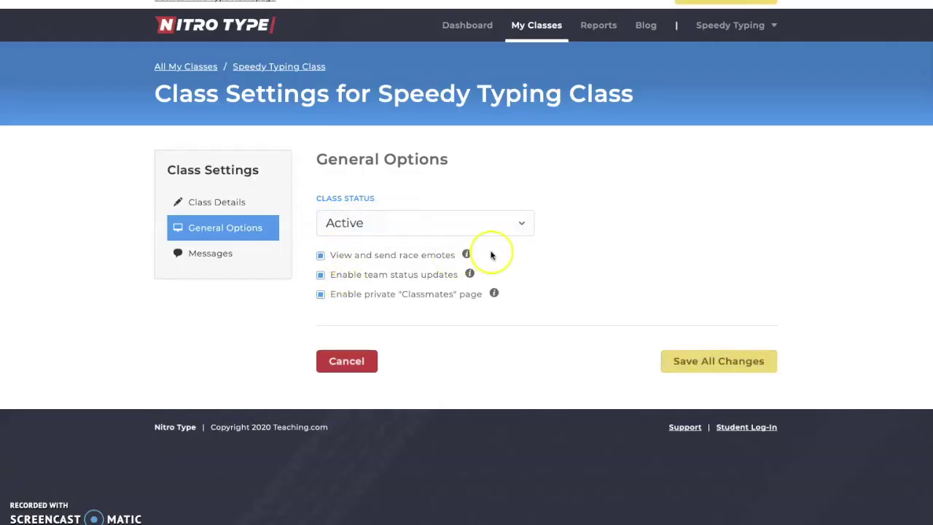
{"action": "mouse_move", "coordinate": [467, 258]}
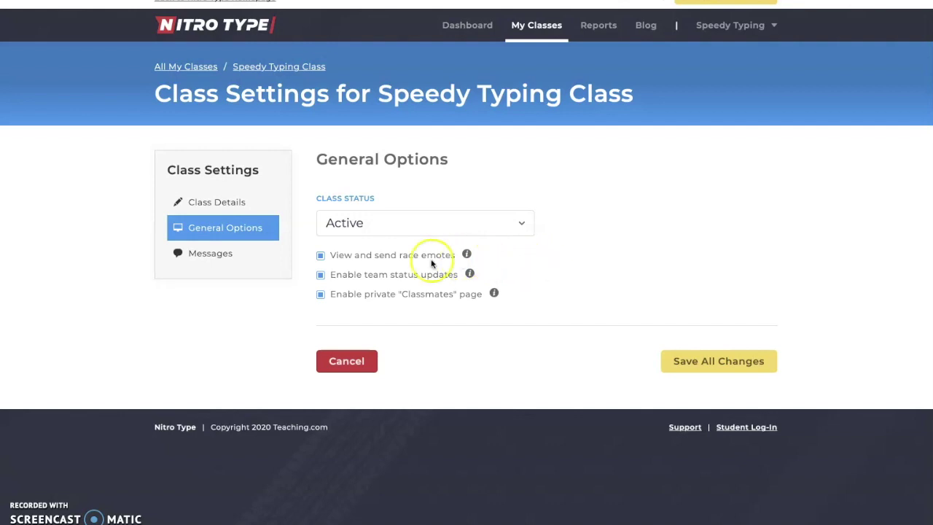
{"action": "left_click", "coordinate": [319, 257]}
{"action": "left_click", "coordinate": [322, 274]}
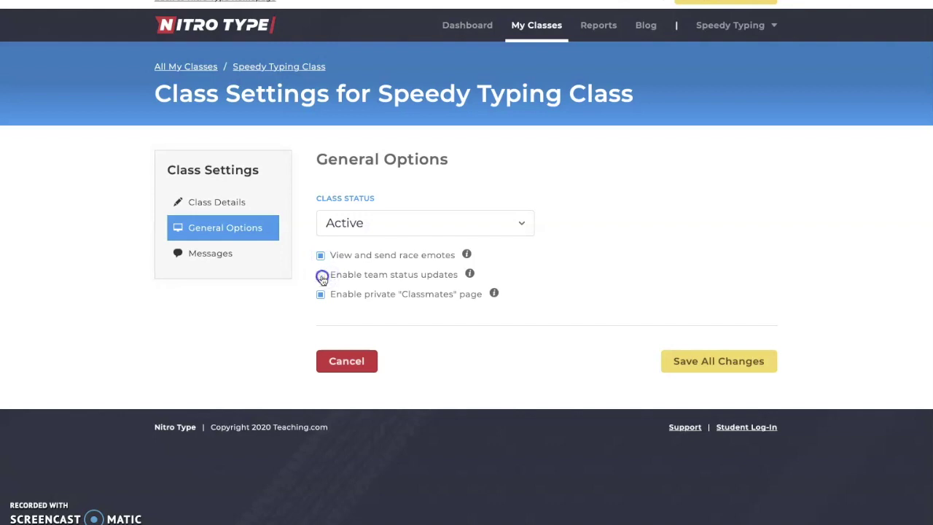
{"action": "mouse_move", "coordinate": [470, 276]}
{"action": "left_click", "coordinate": [321, 294]}
{"action": "left_click", "coordinate": [327, 294]}
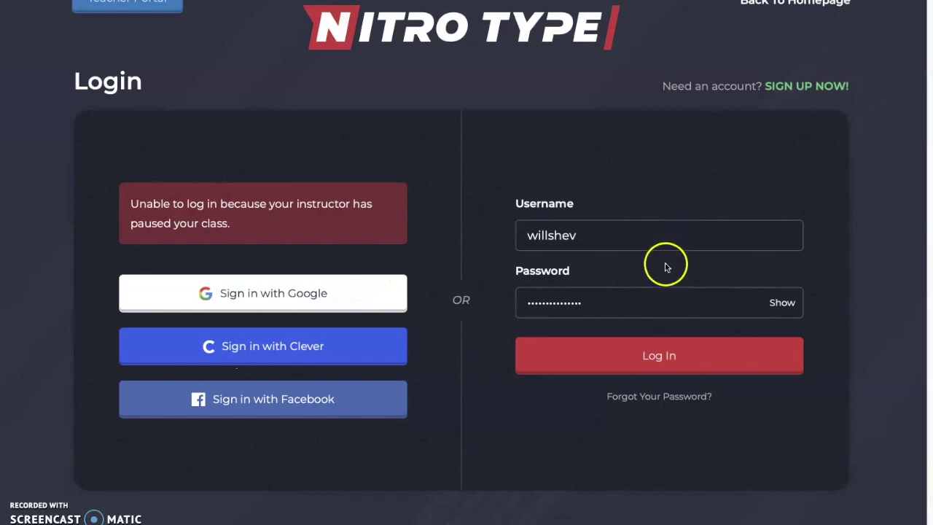
- Save the class settings, log in as the student, and dismiss the welcome class message
{"action": "left_click", "coordinate": [639, 351]}
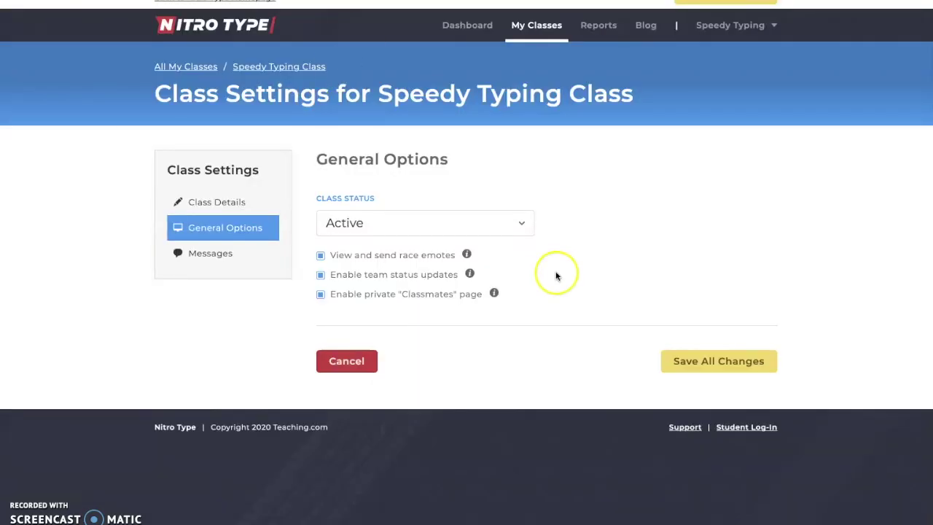
{"action": "left_click", "coordinate": [712, 357]}
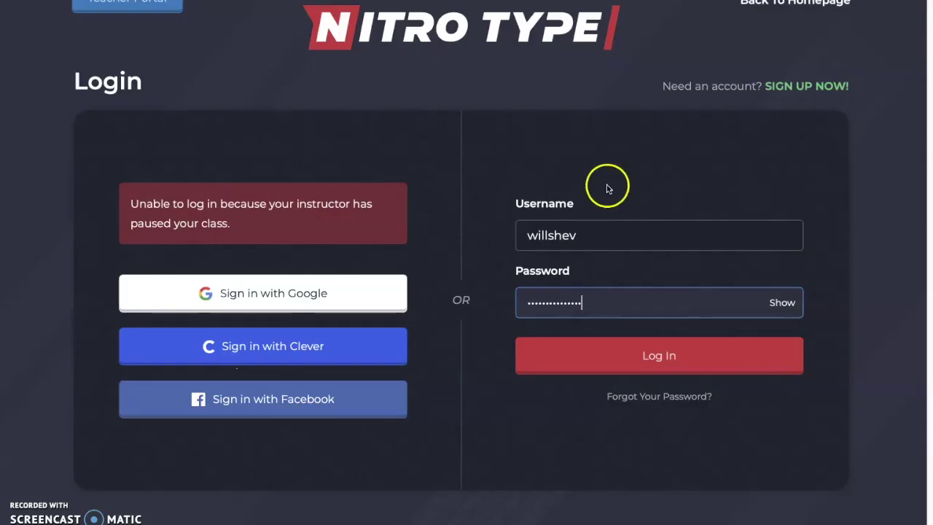
{"action": "left_click", "coordinate": [589, 356]}
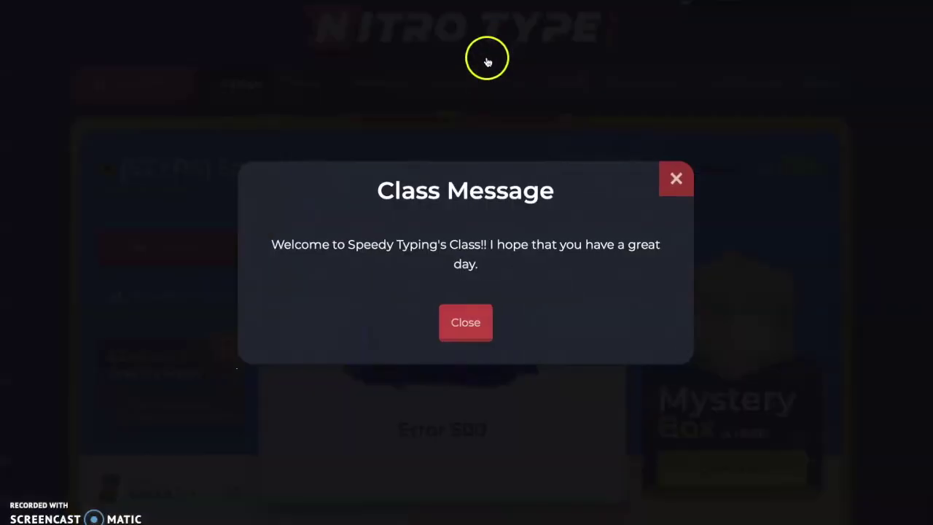
{"action": "left_click", "coordinate": [675, 178]}
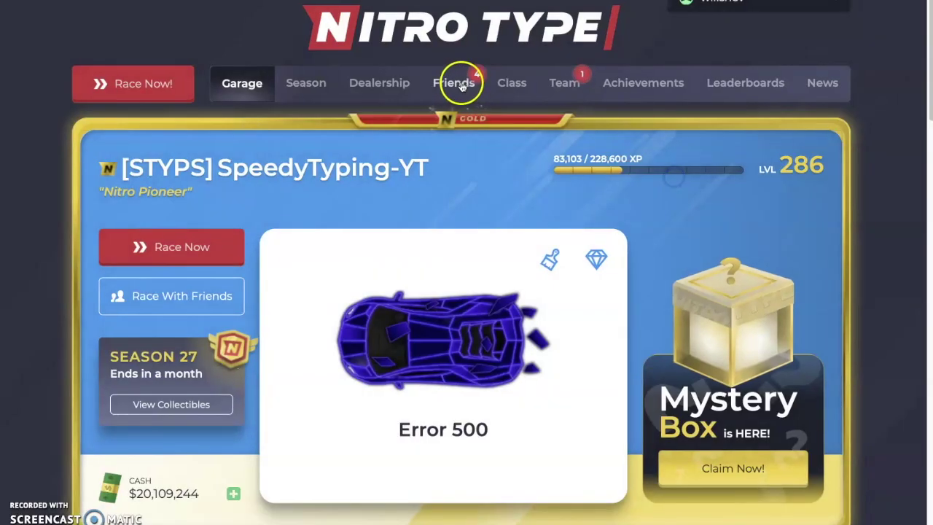
- On the student's Class page, sort Classmates by level, accuracy, class races and last race
{"action": "left_click", "coordinate": [510, 83]}
{"action": "scroll", "coordinate": [317, 196], "scroll_direction": "down", "scroll_amount": 6}
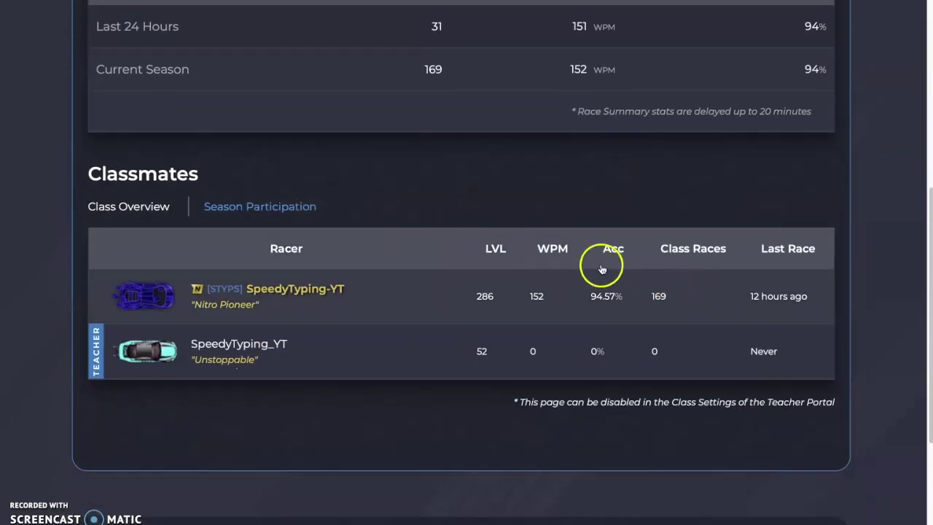
{"action": "left_click", "coordinate": [500, 247]}
{"action": "left_click", "coordinate": [572, 248]}
{"action": "left_click", "coordinate": [619, 249]}
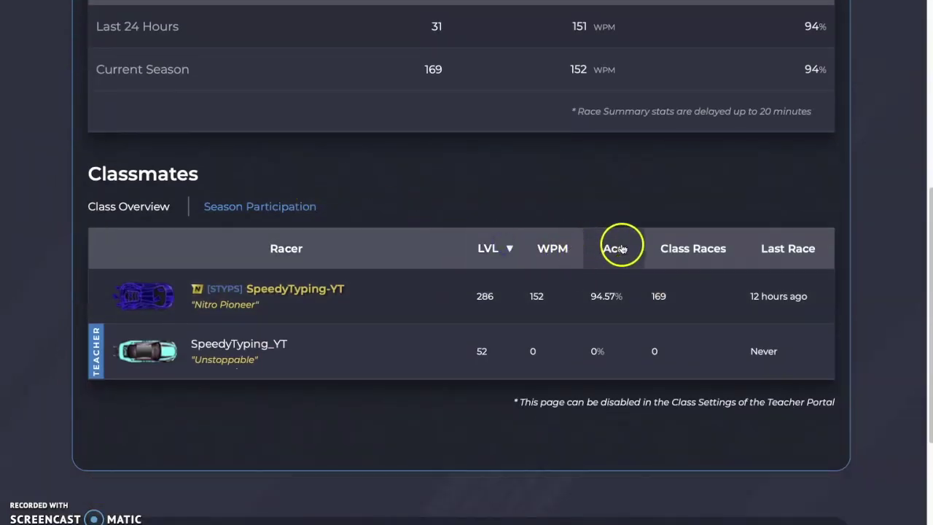
{"action": "left_click", "coordinate": [665, 248]}
{"action": "left_click", "coordinate": [752, 249]}
- Show season participation stats sorted by season races, WPM and level, then reopen class Messages settings
{"action": "left_click", "coordinate": [292, 211]}
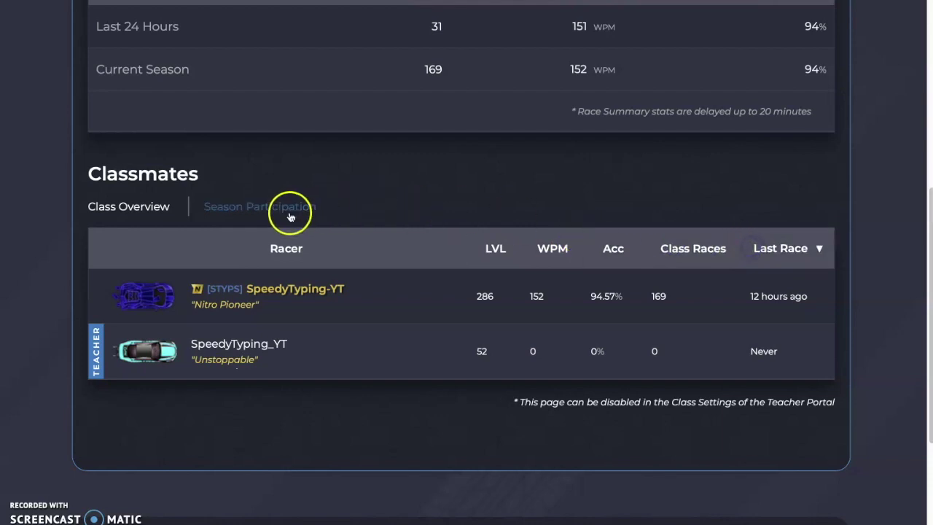
{"action": "left_click", "coordinate": [569, 253]}
{"action": "left_click", "coordinate": [491, 252]}
{"action": "left_click", "coordinate": [411, 252]}
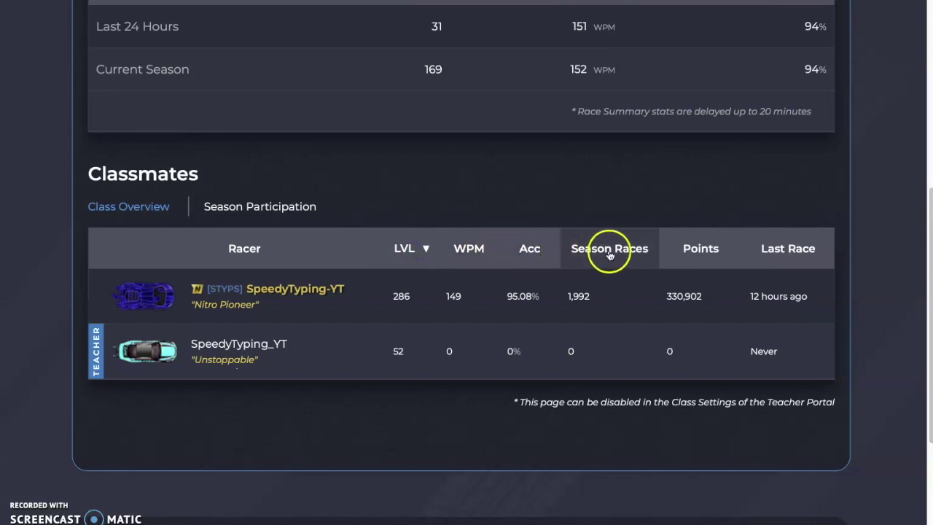
{"action": "scroll", "coordinate": [604, 255], "scroll_direction": "up", "scroll_amount": 4}
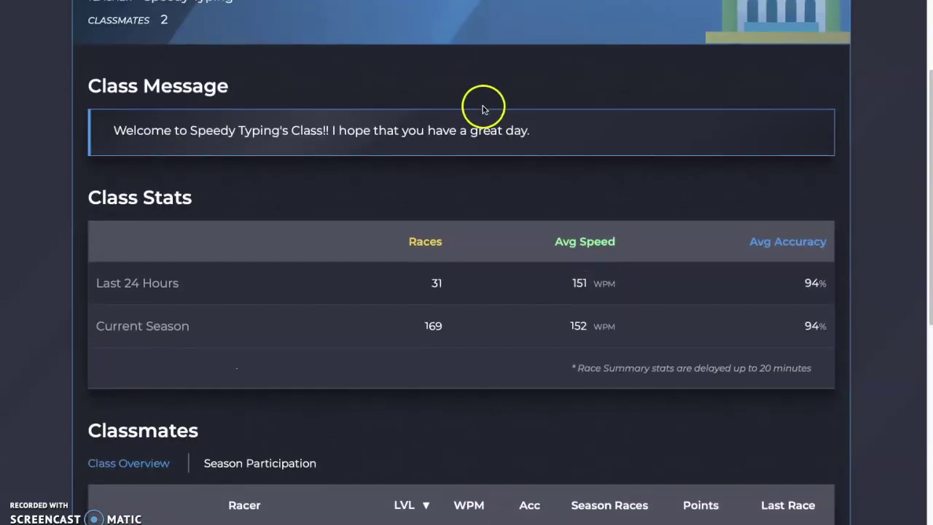
{"action": "scroll", "coordinate": [482, 110], "scroll_direction": "up", "scroll_amount": 3}
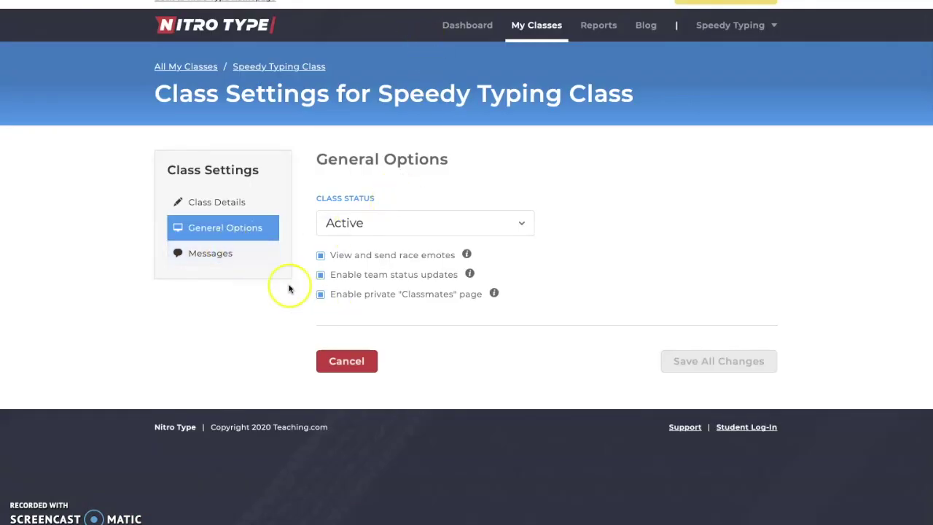
{"action": "left_click", "coordinate": [230, 255]}
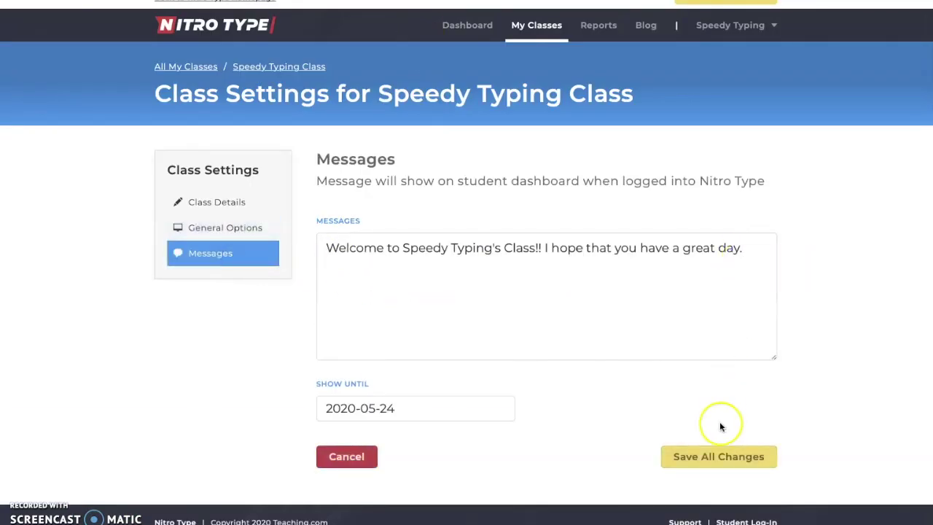
- Save the message settings, log the student out and back in, and dismiss the welcome message
{"action": "left_click", "coordinate": [712, 456]}
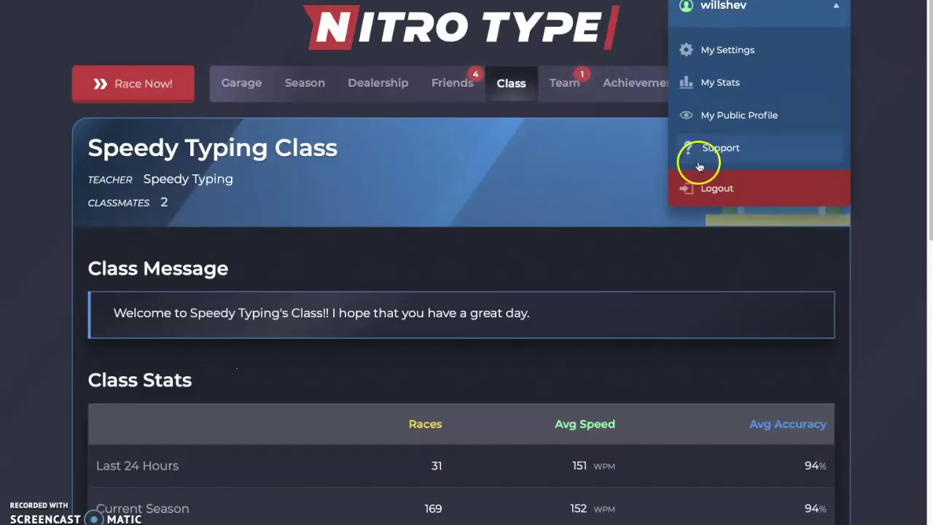
{"action": "left_click", "coordinate": [681, 185]}
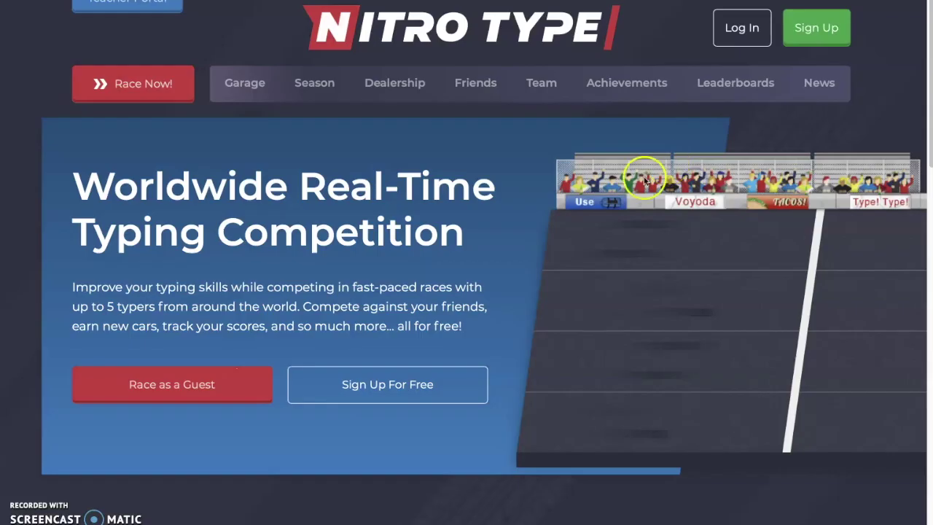
{"action": "left_click", "coordinate": [746, 50]}
{"action": "left_click", "coordinate": [648, 234]}
{"action": "type", "text": "willshev"}
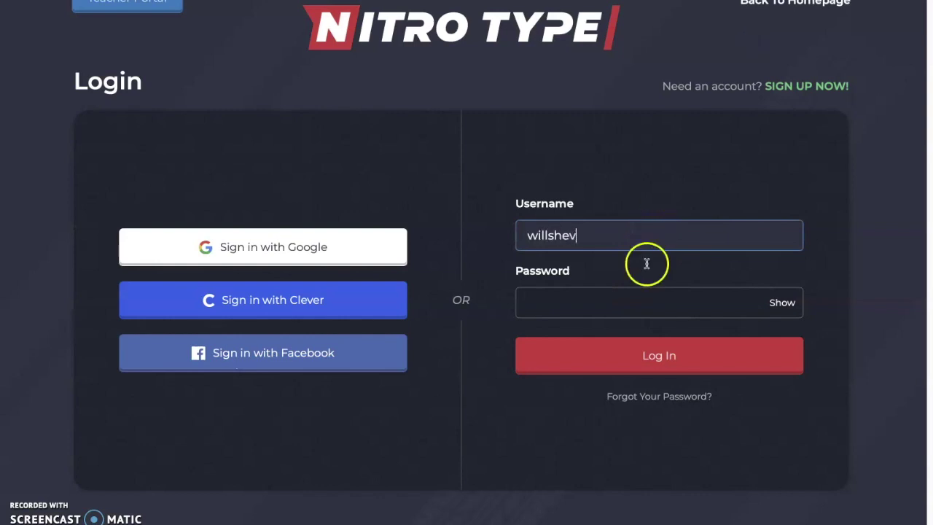
{"action": "left_click", "coordinate": [634, 315]}
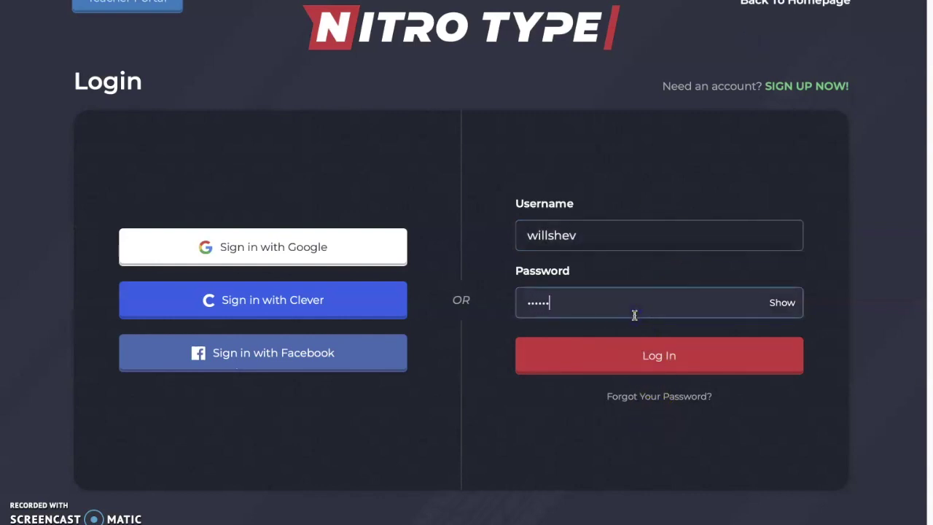
{"action": "key", "text": "Return"}
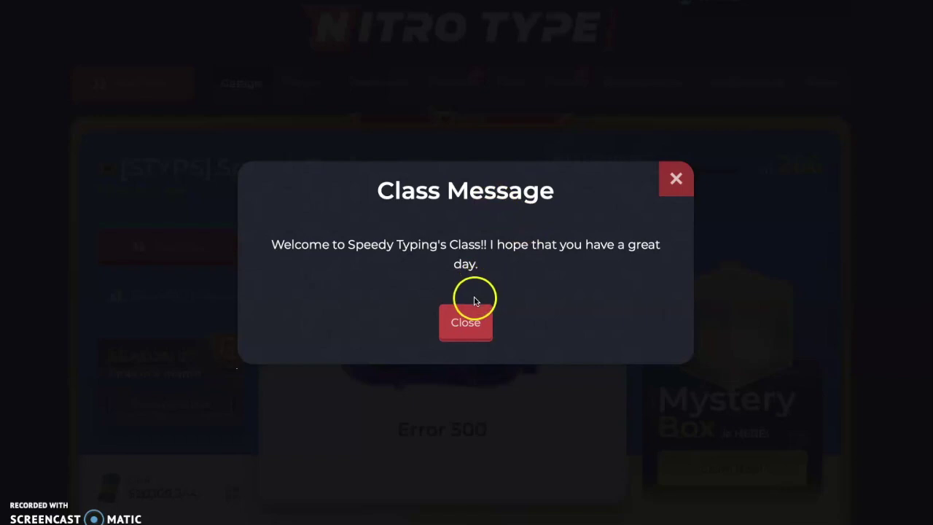
{"action": "left_click", "coordinate": [475, 327]}
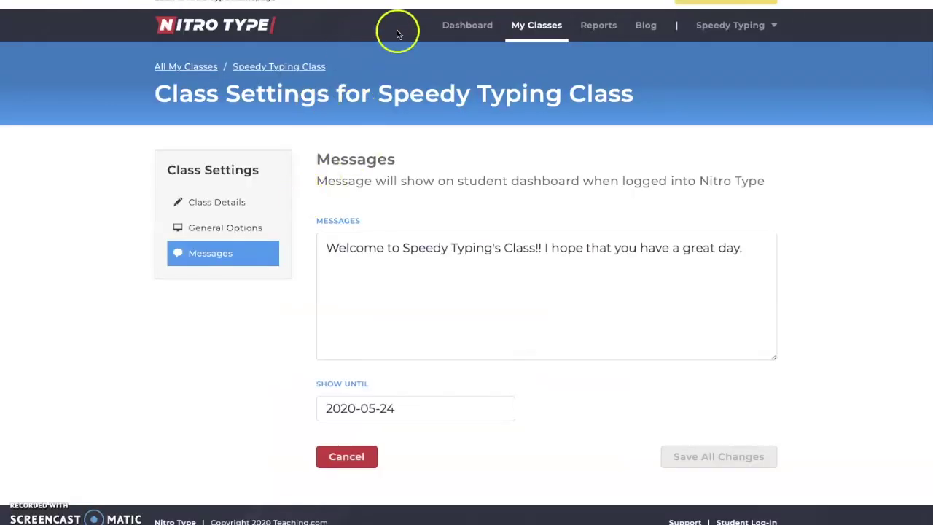
- Run the Overall report: 1 record, 19411 races, 153 WPM, 94.00% accuracy
{"action": "left_click", "coordinate": [604, 29]}
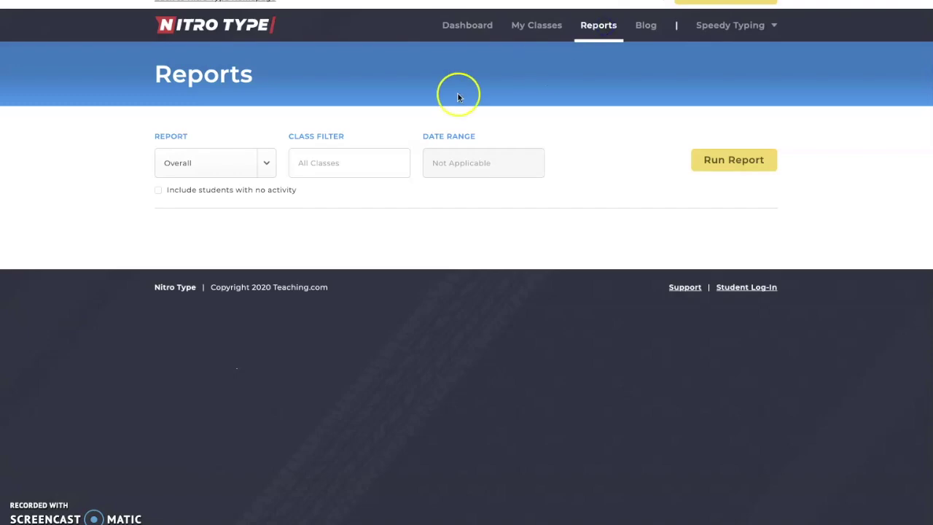
{"action": "left_click", "coordinate": [255, 165]}
{"action": "left_click", "coordinate": [231, 193]}
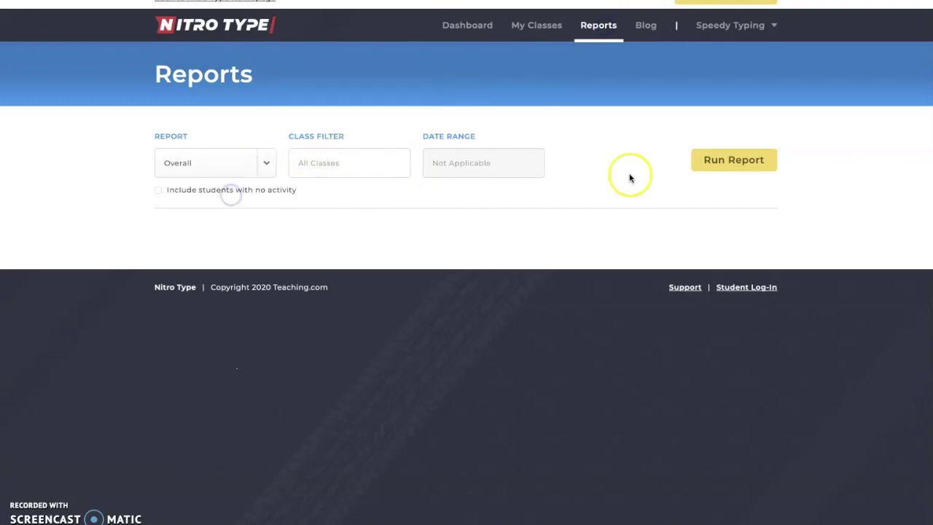
{"action": "left_click", "coordinate": [716, 166]}
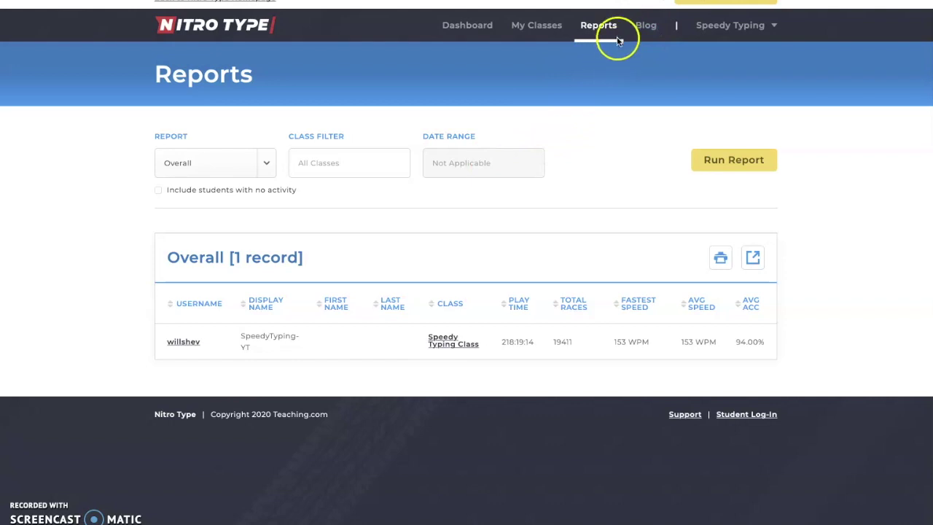
- Skim the Nitro Type news blog
{"action": "left_click", "coordinate": [650, 28]}
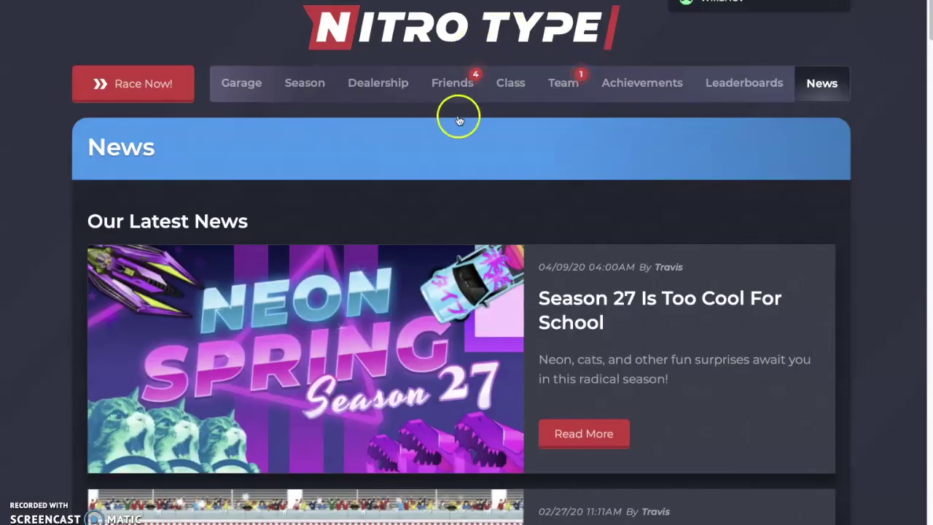
{"action": "scroll", "coordinate": [458, 376], "scroll_direction": "down", "scroll_amount": 5}
{"action": "scroll", "coordinate": [456, 338], "scroll_direction": "up", "scroll_amount": 3}
{"action": "scroll", "coordinate": [458, 346], "scroll_direction": "up", "scroll_amount": 3}
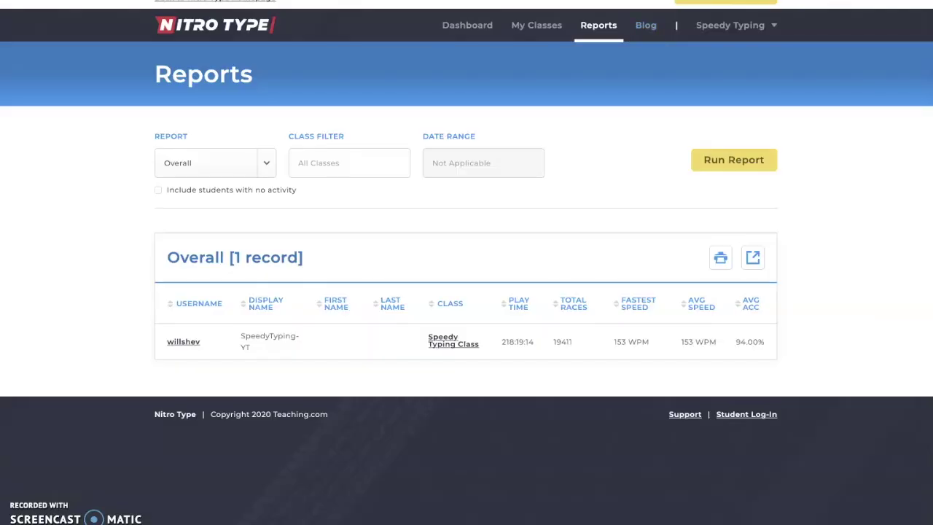
{"action": "left_click", "coordinate": [733, 21]}
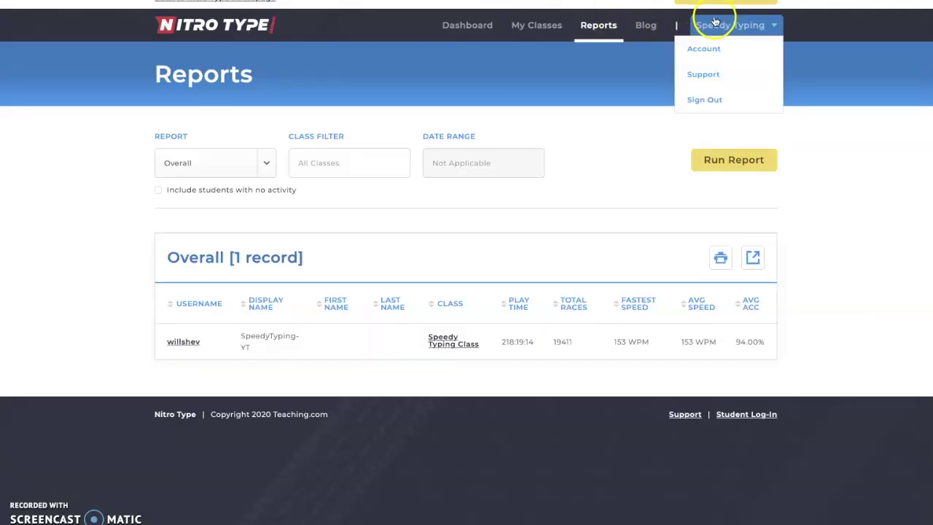
- Open Support's General articles and read 'Why Was My Team Disbanded?'
{"action": "left_click", "coordinate": [702, 72]}
{"action": "left_click", "coordinate": [353, 289]}
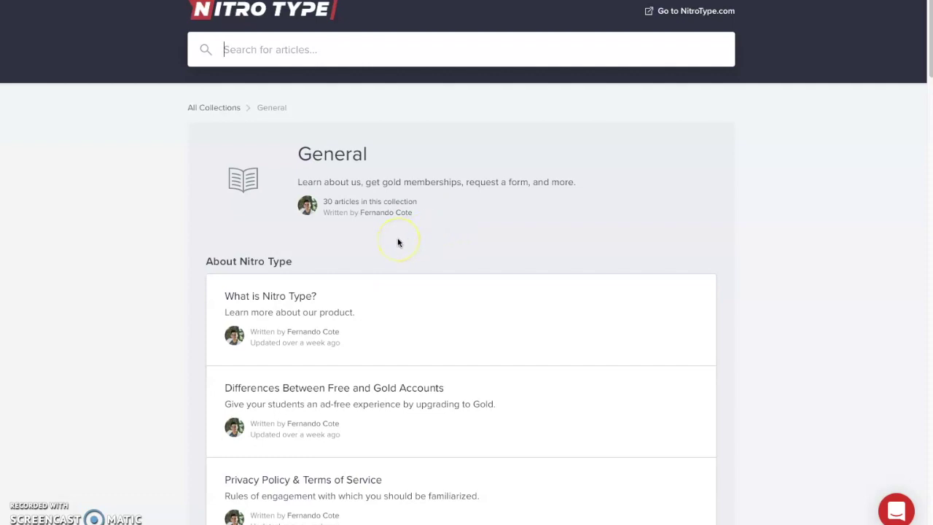
{"action": "scroll", "coordinate": [386, 247], "scroll_direction": "down", "scroll_amount": 7}
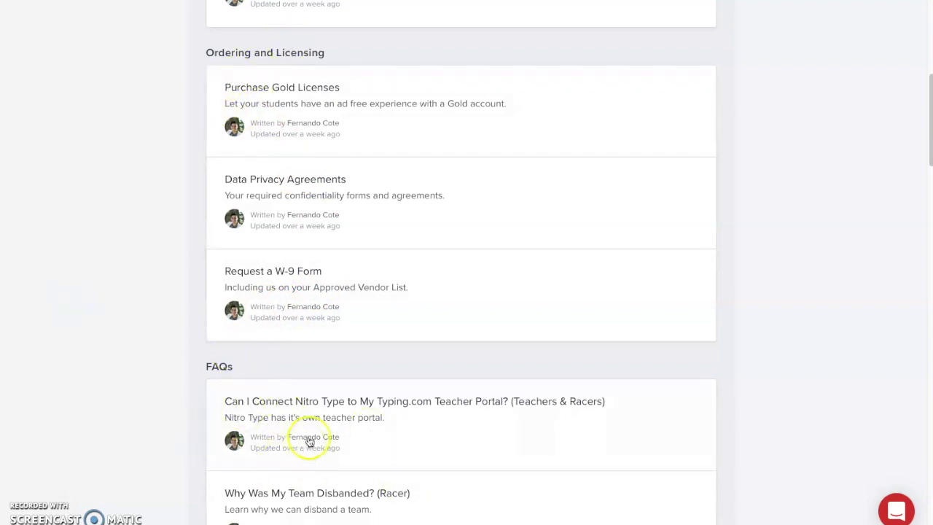
{"action": "scroll", "coordinate": [308, 437], "scroll_direction": "down", "scroll_amount": 5}
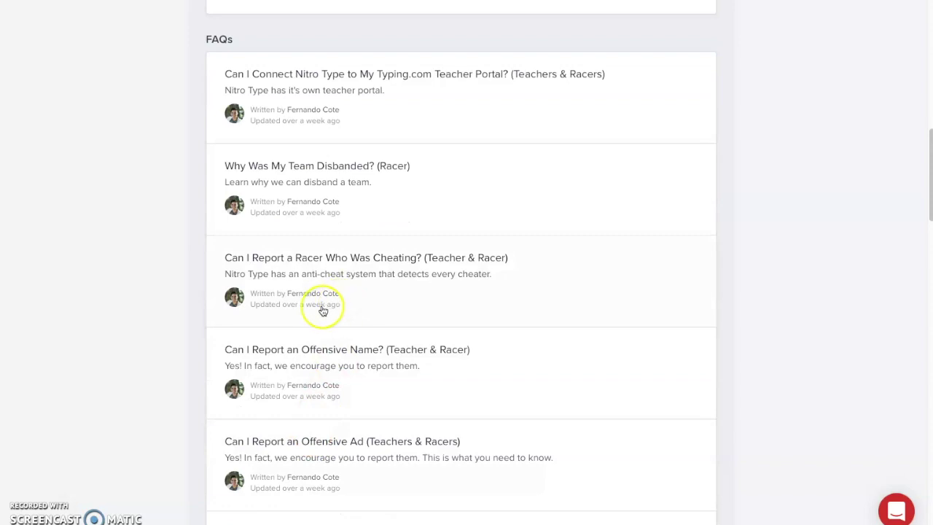
{"action": "left_click", "coordinate": [348, 197]}
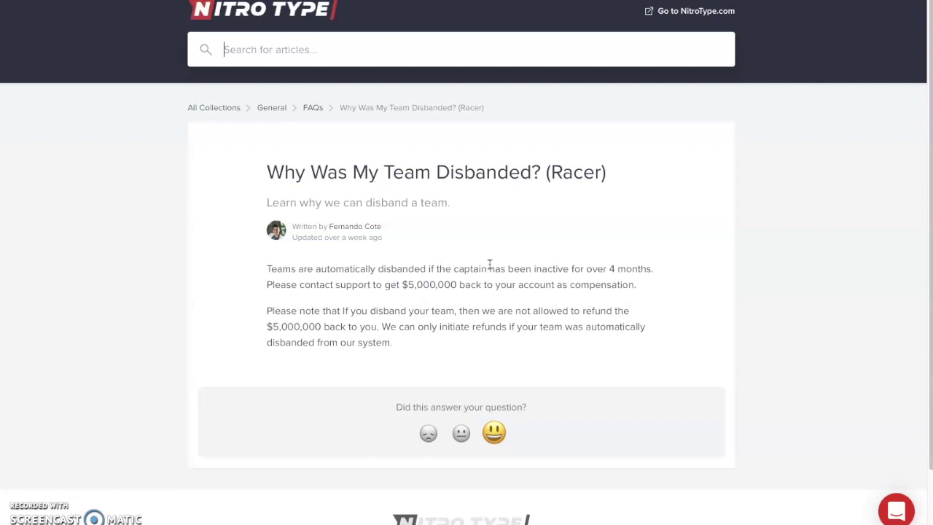
{"action": "left_click", "coordinate": [281, 266]}
- Return to the FAQ article list, then close the Support dialog back on the Reports page
{"action": "key", "text": "alt+Left"}
{"action": "scroll", "coordinate": [415, 269], "scroll_direction": "down", "scroll_amount": 15}
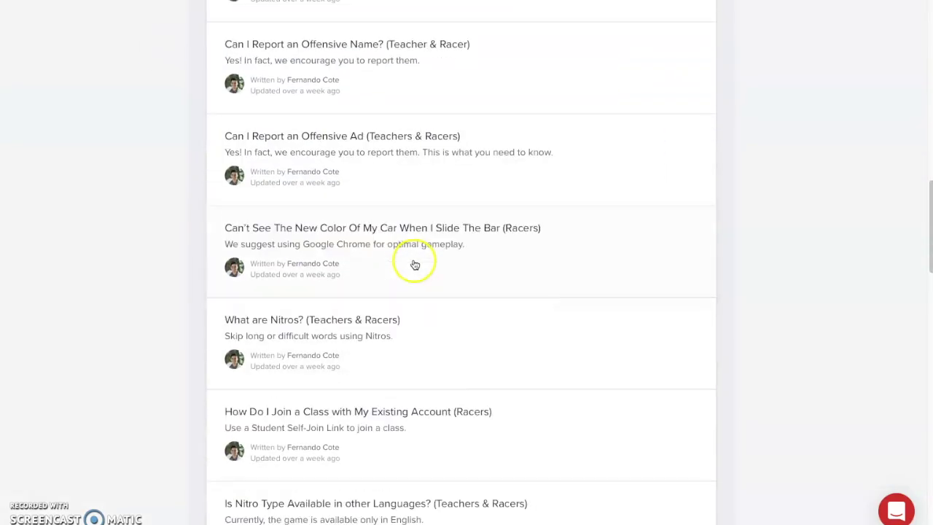
{"action": "scroll", "coordinate": [421, 265], "scroll_direction": "down", "scroll_amount": 5}
{"action": "scroll", "coordinate": [423, 265], "scroll_direction": "up", "scroll_amount": 15}
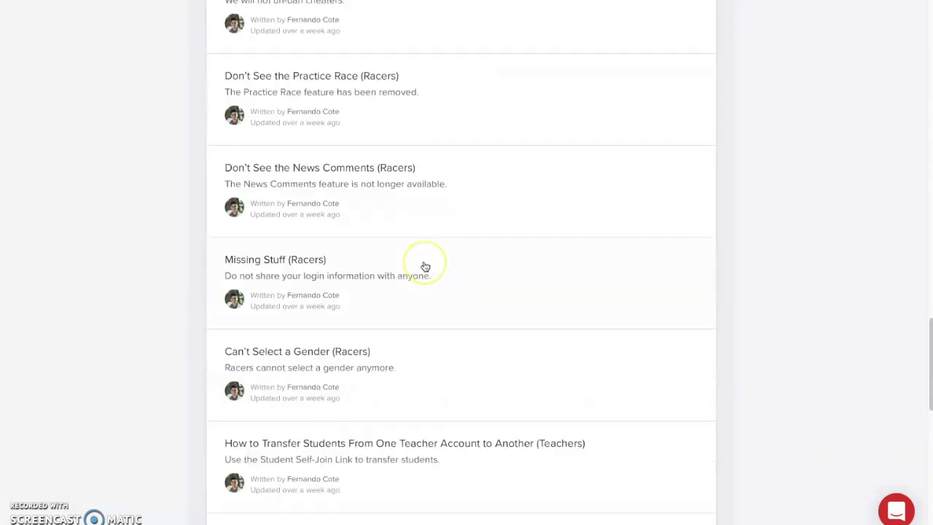
{"action": "scroll", "coordinate": [422, 264], "scroll_direction": "up", "scroll_amount": 10}
{"action": "left_click", "coordinate": [492, 13]}
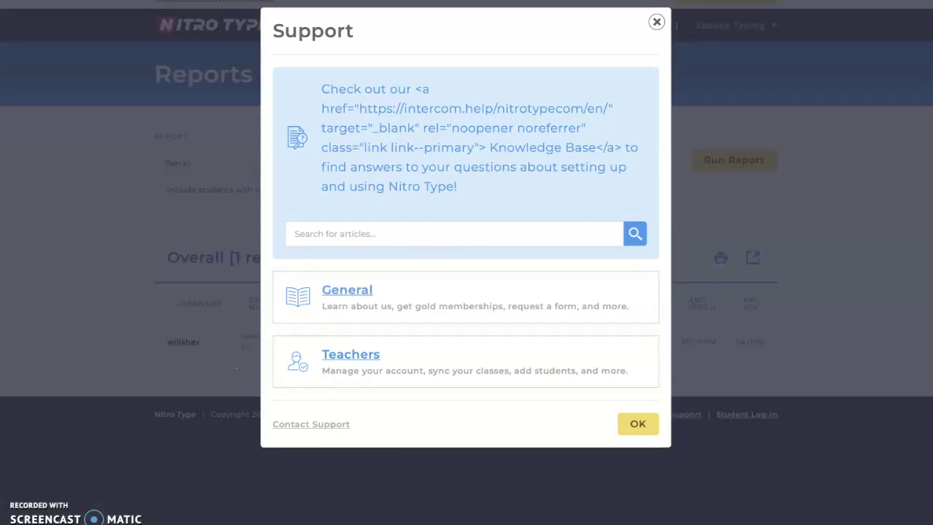
{"action": "left_click", "coordinate": [656, 22]}
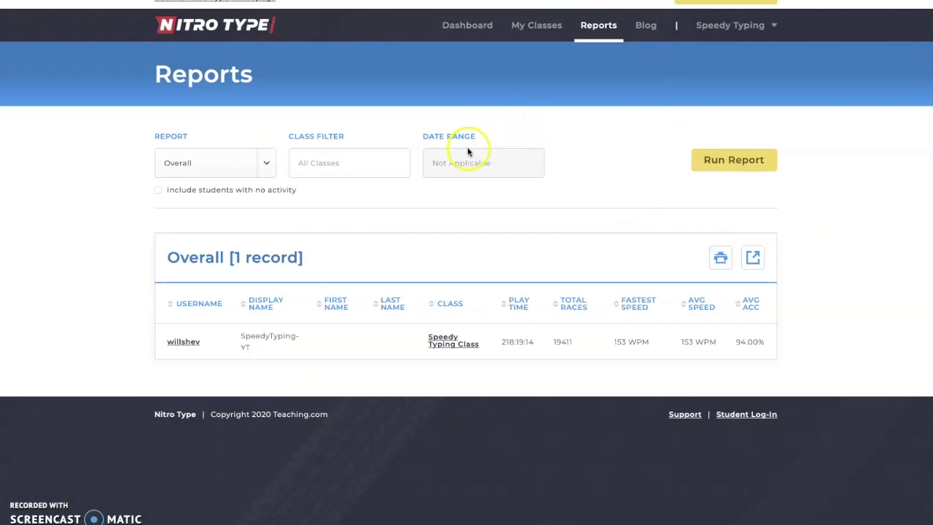
- Raise the Gold license quantity to 10 on the Upgrade page, totaling $99.90 at $9.99 each
{"action": "left_click", "coordinate": [722, 1]}
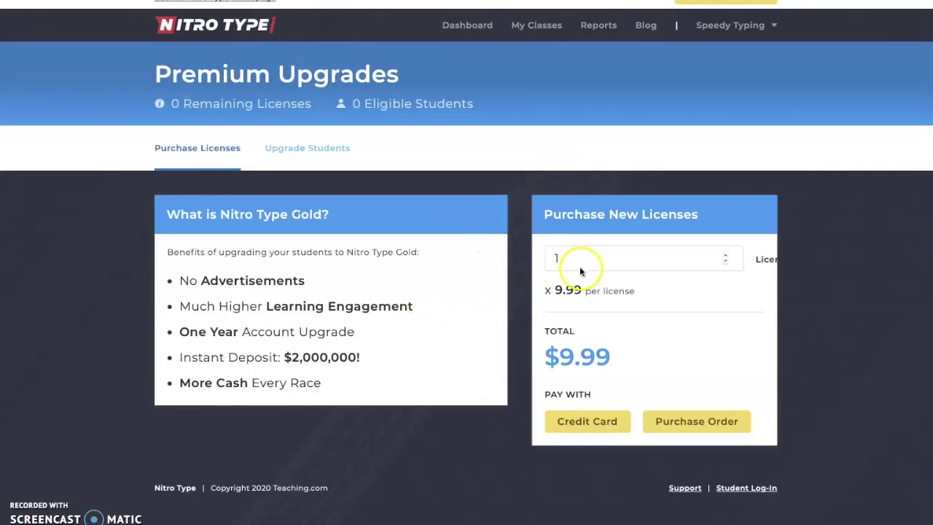
{"action": "left_click", "coordinate": [726, 255]}
{"action": "left_click", "coordinate": [726, 255]}
{"action": "left_click", "coordinate": [726, 255]}
{"action": "left_click", "coordinate": [726, 255]}
{"action": "left_click", "coordinate": [726, 255]}
{"action": "left_click", "coordinate": [726, 255]}
{"action": "left_click", "coordinate": [725, 255]}
{"action": "left_click", "coordinate": [725, 255]}
{"action": "left_click", "coordinate": [726, 255]}
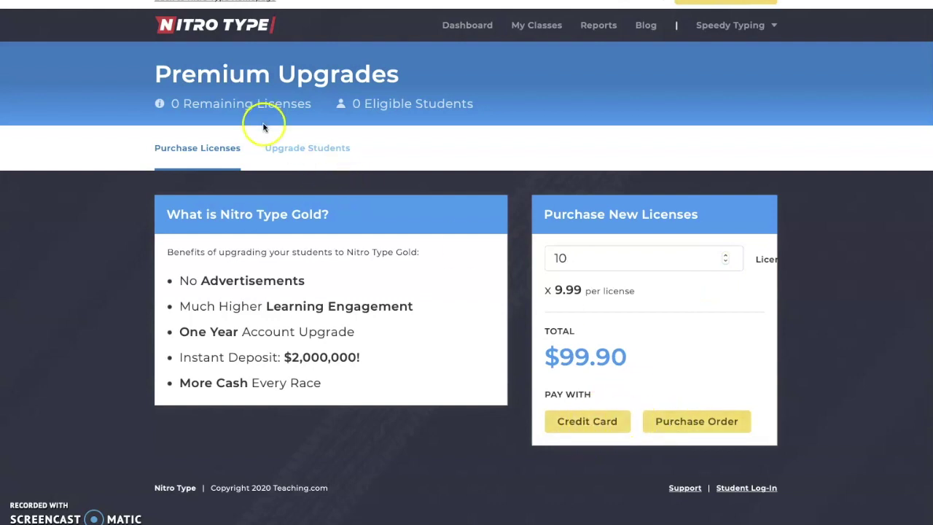
{"action": "left_click", "coordinate": [529, 28]}
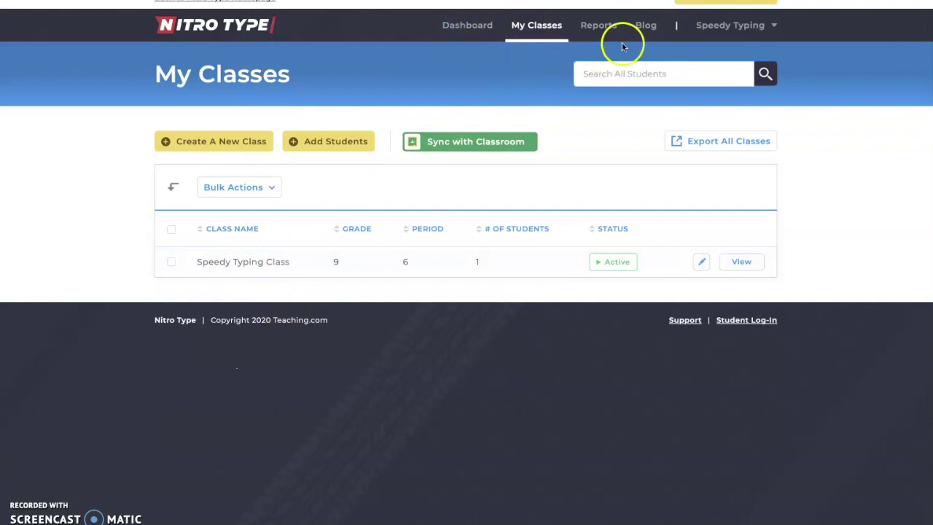
- Rerun the Overall report with inactive students included, then open the listed student's detail page
{"action": "left_click", "coordinate": [641, 28]}
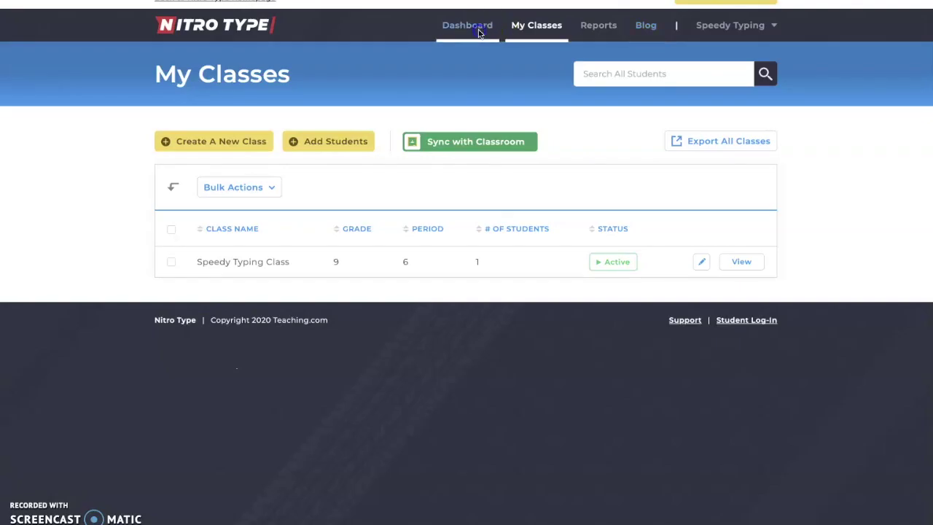
{"action": "left_click", "coordinate": [478, 29]}
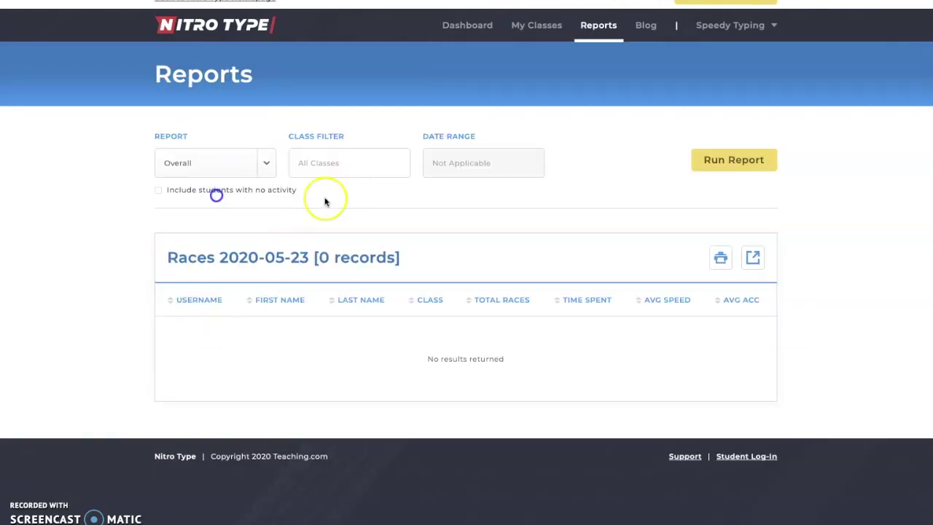
{"action": "left_click", "coordinate": [738, 160]}
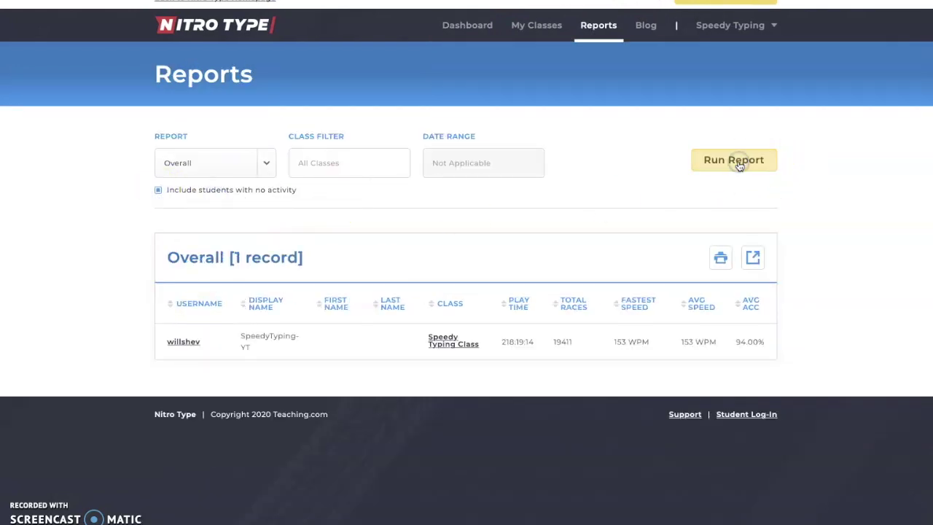
{"action": "left_click", "coordinate": [181, 341]}
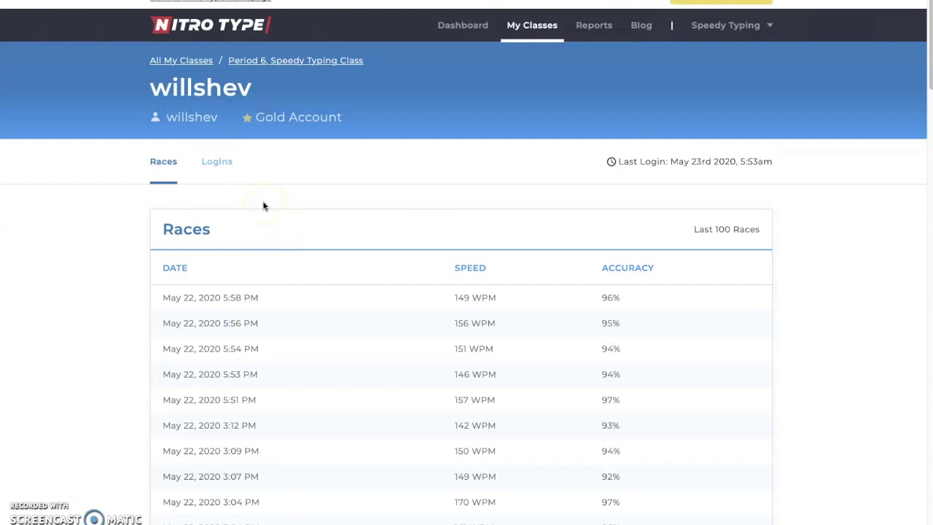
- Look through the student's last 100 races for speed and accuracy, then show their Logins list
{"action": "scroll", "coordinate": [178, 217], "scroll_direction": "down", "scroll_amount": 4}
{"action": "scroll", "coordinate": [186, 217], "scroll_direction": "down", "scroll_amount": 4}
{"action": "left_click_drag", "start_coordinate": [926, 183], "coordinate": [811, 66]}
{"action": "scroll", "coordinate": [562, 312], "scroll_direction": "down", "scroll_amount": 3}
{"action": "scroll", "coordinate": [563, 312], "scroll_direction": "down", "scroll_amount": 3}
{"action": "scroll", "coordinate": [585, 296], "scroll_direction": "up", "scroll_amount": 2}
{"action": "scroll", "coordinate": [558, 243], "scroll_direction": "up", "scroll_amount": 3}
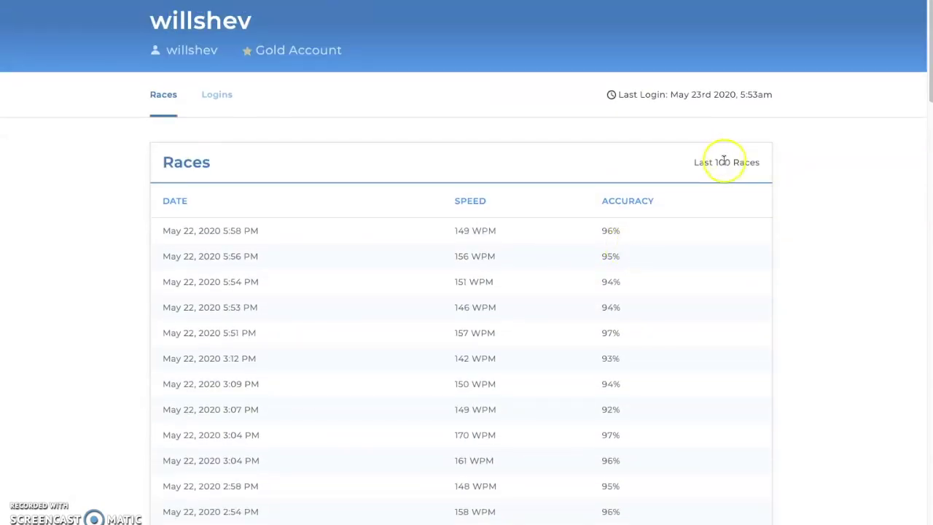
{"action": "left_click", "coordinate": [219, 99]}
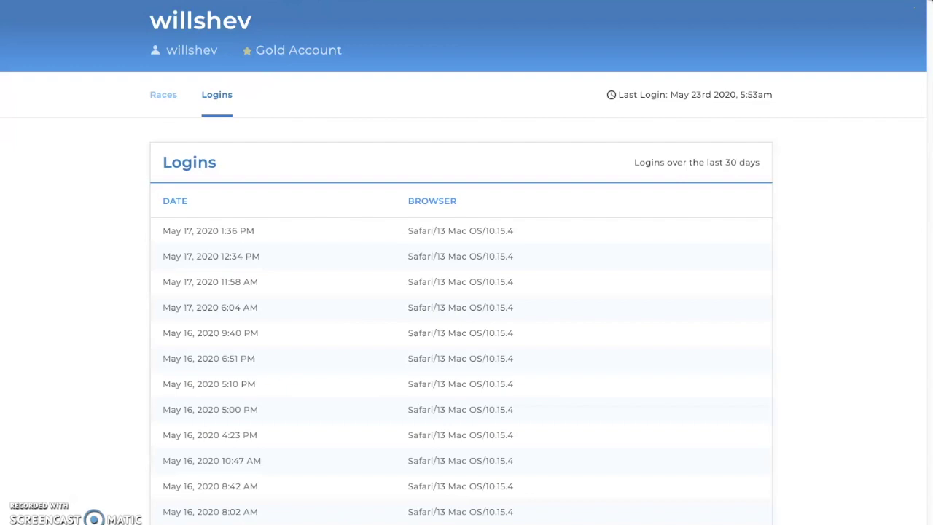
{"action": "scroll", "coordinate": [466, 292], "scroll_direction": "down", "scroll_amount": 20}
{"action": "scroll", "coordinate": [466, 291], "scroll_direction": "up", "scroll_amount": 20}
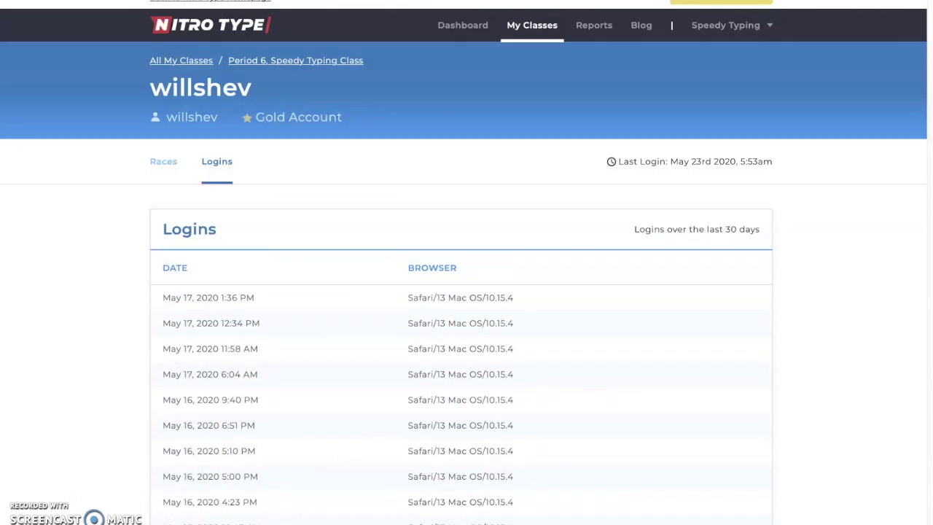
{"action": "left_click_drag", "start_coordinate": [925, 0], "coordinate": [908, 100]}
{"action": "left_click_drag", "start_coordinate": [905, 142], "coordinate": [830, 524]}
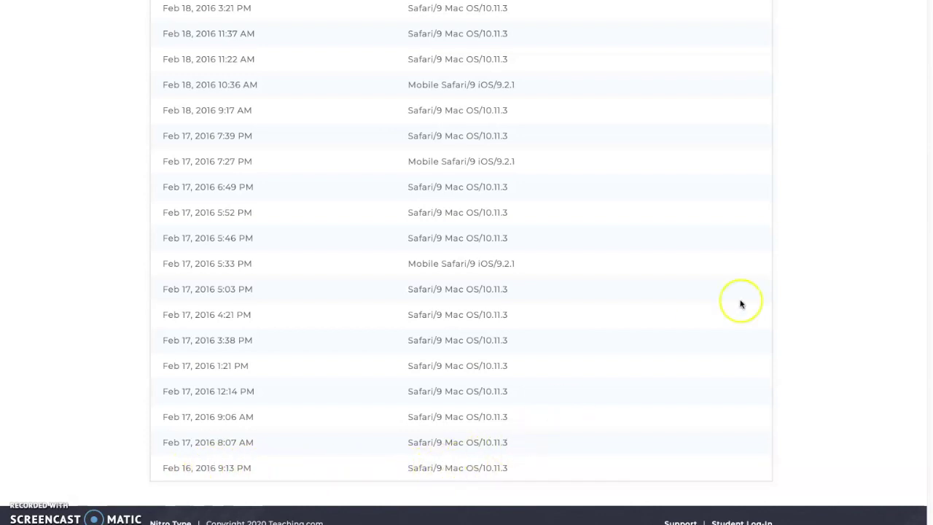
{"action": "left_click_drag", "start_coordinate": [924, 516], "coordinate": [793, 16]}
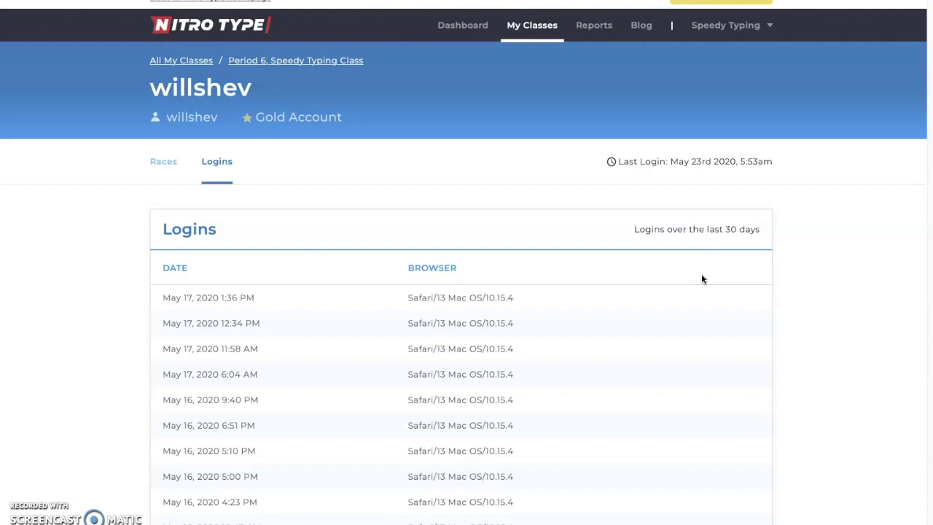
- Reopen the student's Races list, then return to the teacher Dashboard activity feed
{"action": "left_click", "coordinate": [167, 162]}
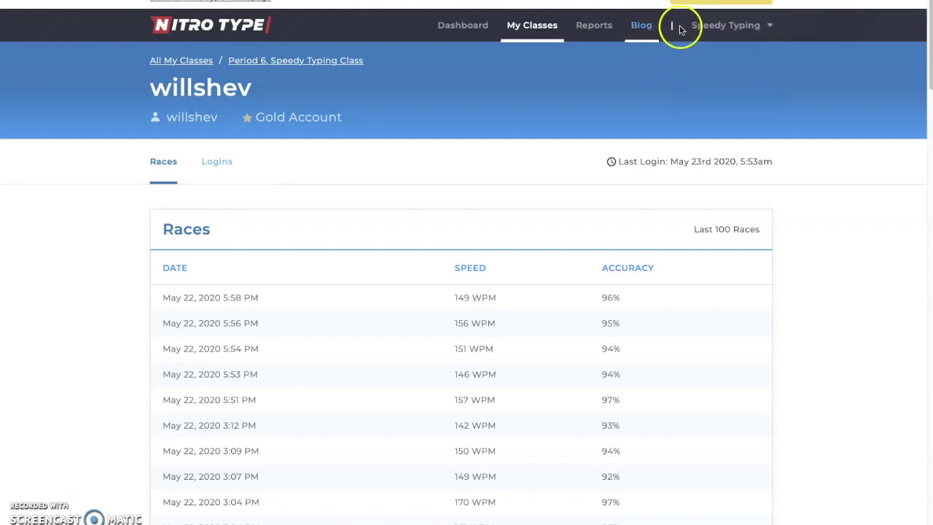
{"action": "mouse_move", "coordinate": [704, 36]}
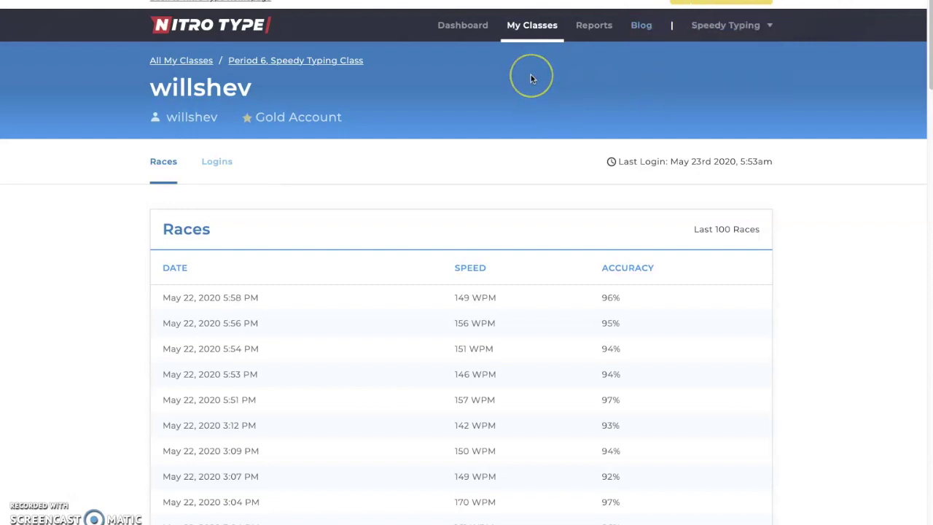
{"action": "left_click", "coordinate": [470, 28]}
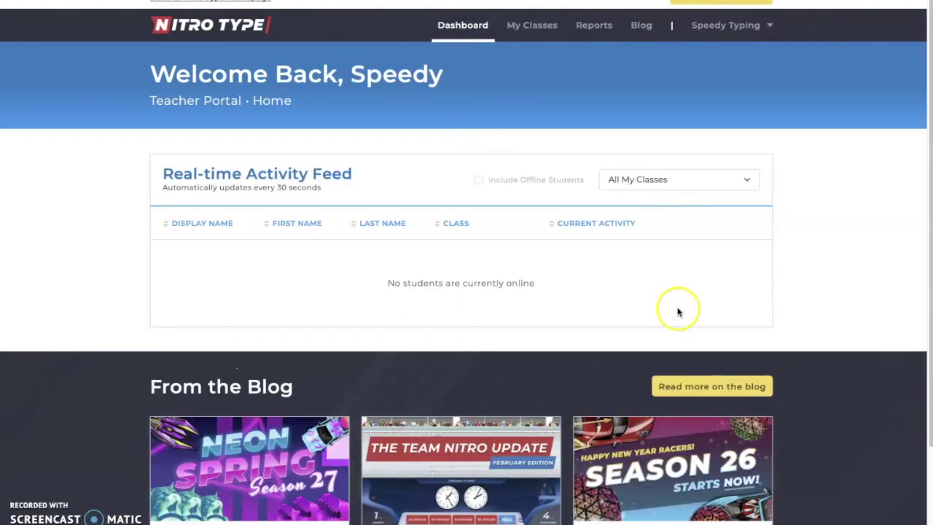